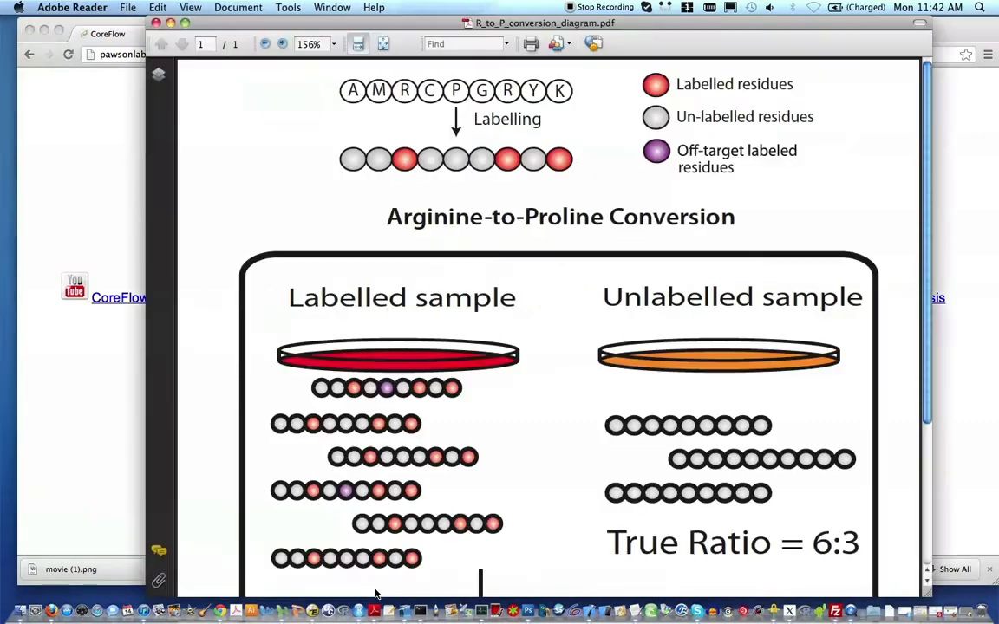
# Step: Switch to CoreFlow in Chrome, open its analysis flowcharts and expand Mass Spectrometry > SILAC experiments > Arg to Pro conversion
pyautogui.click(374, 610)
pyautogui.click(124, 222)
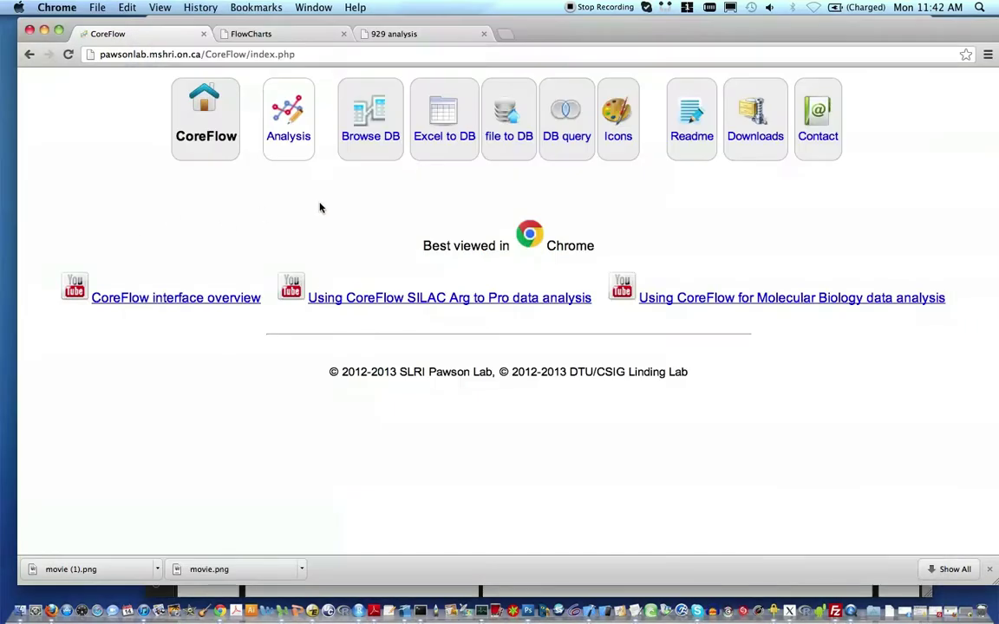
pyautogui.click(292, 146)
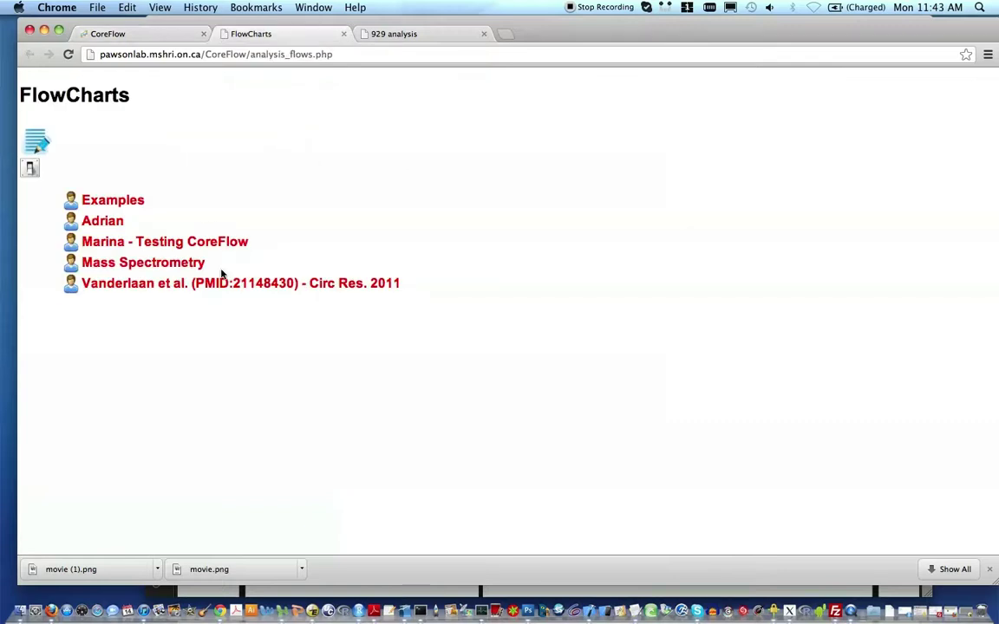
pyautogui.click(73, 262)
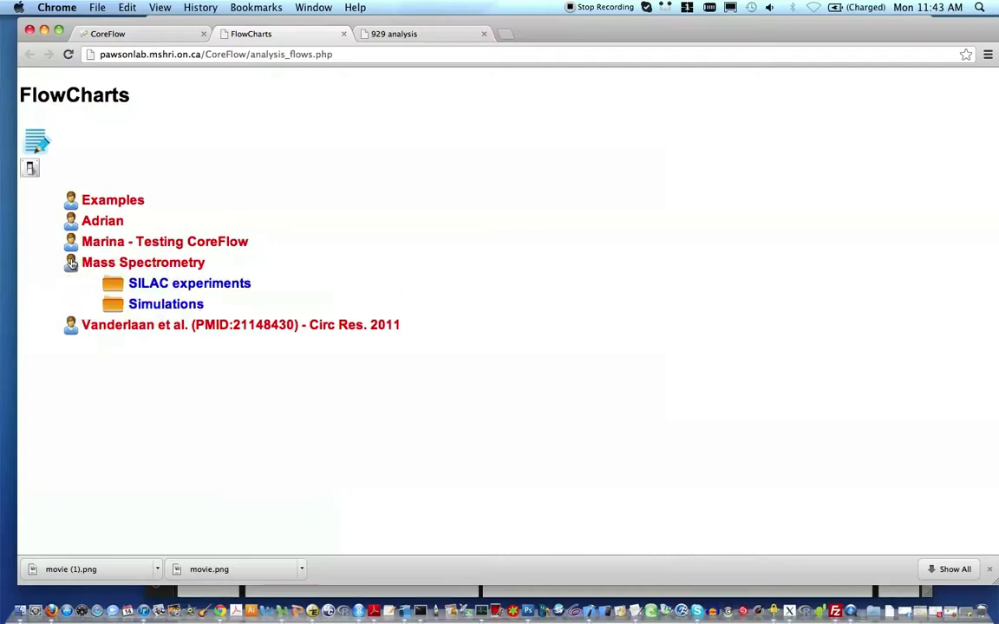
pyautogui.click(112, 284)
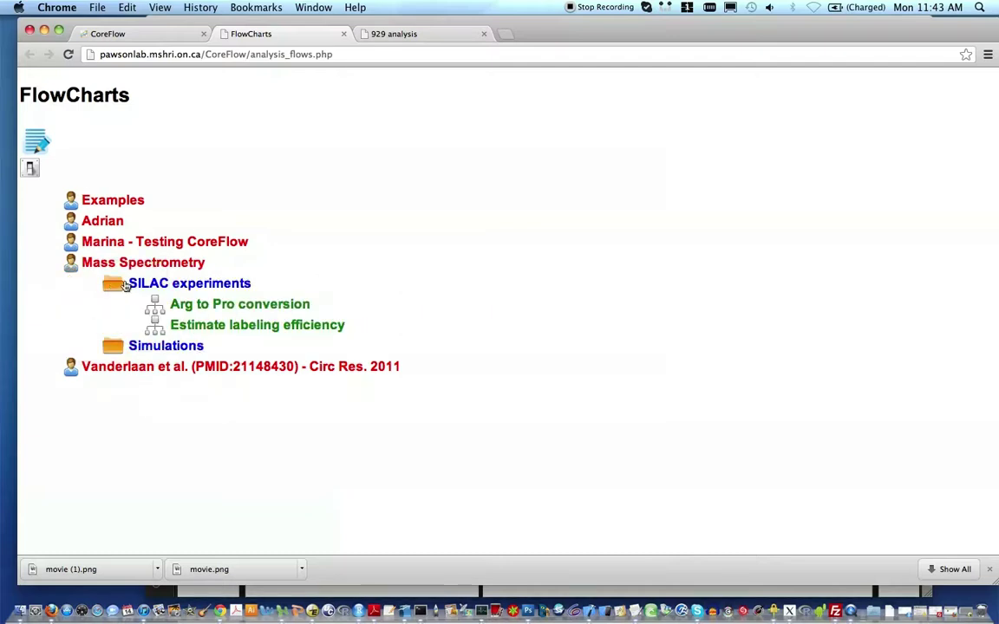
pyautogui.click(157, 306)
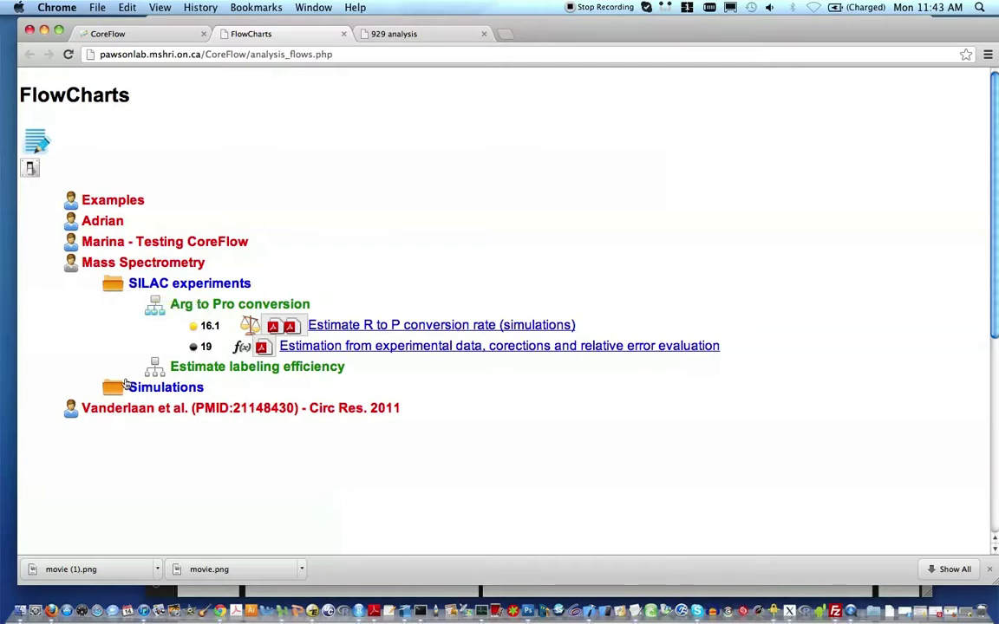
# Step: Delete the analysis step under Learn CoreFlow > Exampl 1 - Arg to Pro conversion, close its page and reload the flowchart list
pyautogui.click(73, 222)
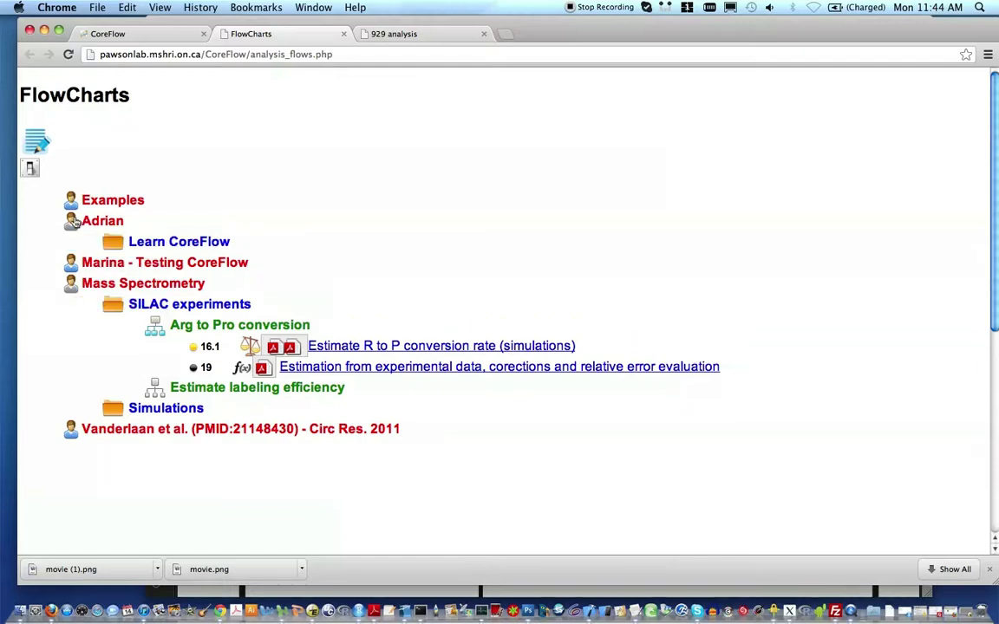
pyautogui.click(113, 242)
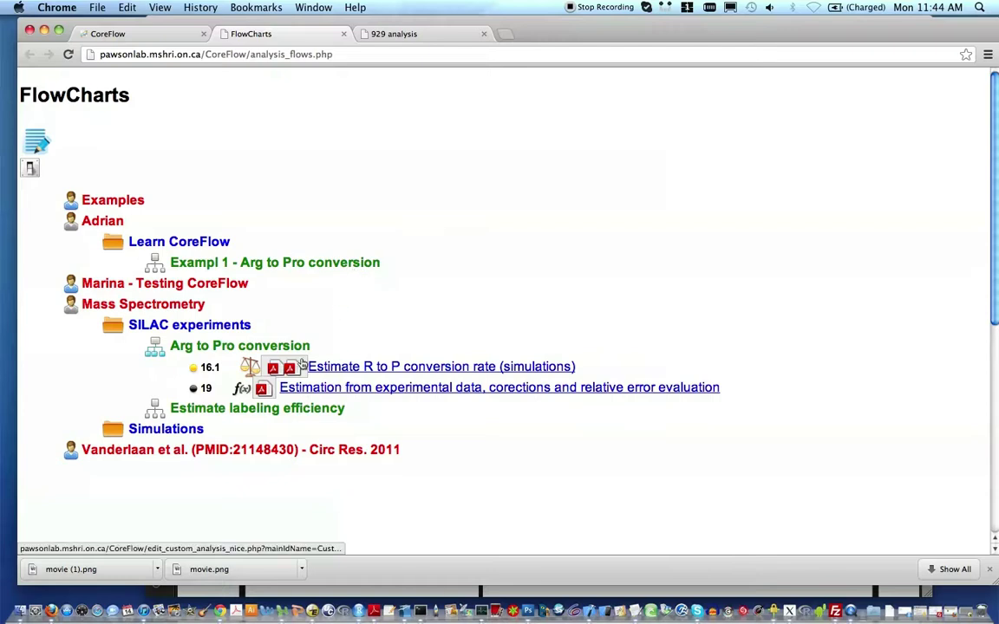
pyautogui.click(155, 263)
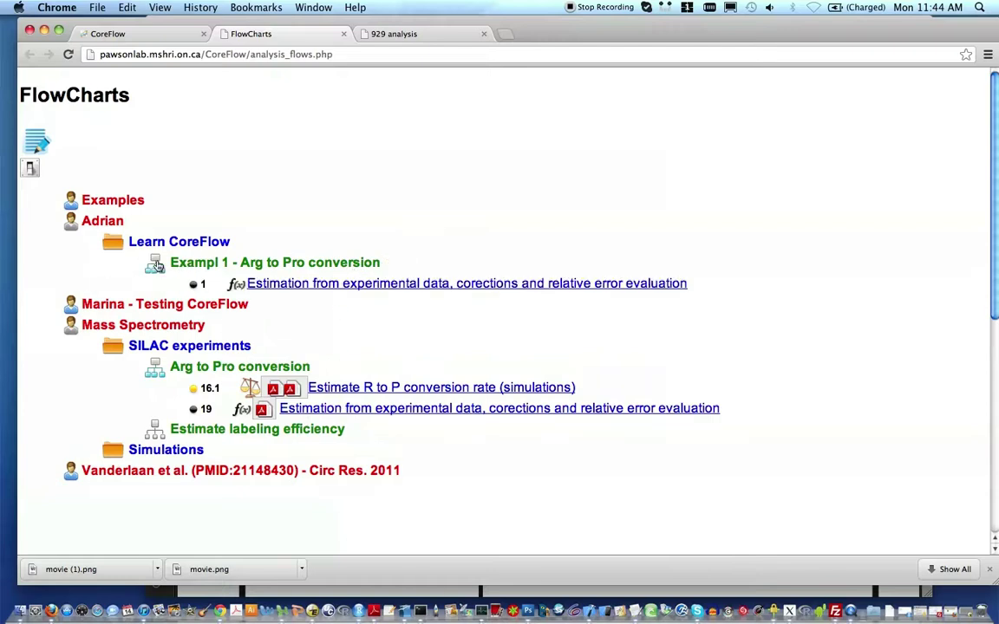
pyautogui.click(283, 290)
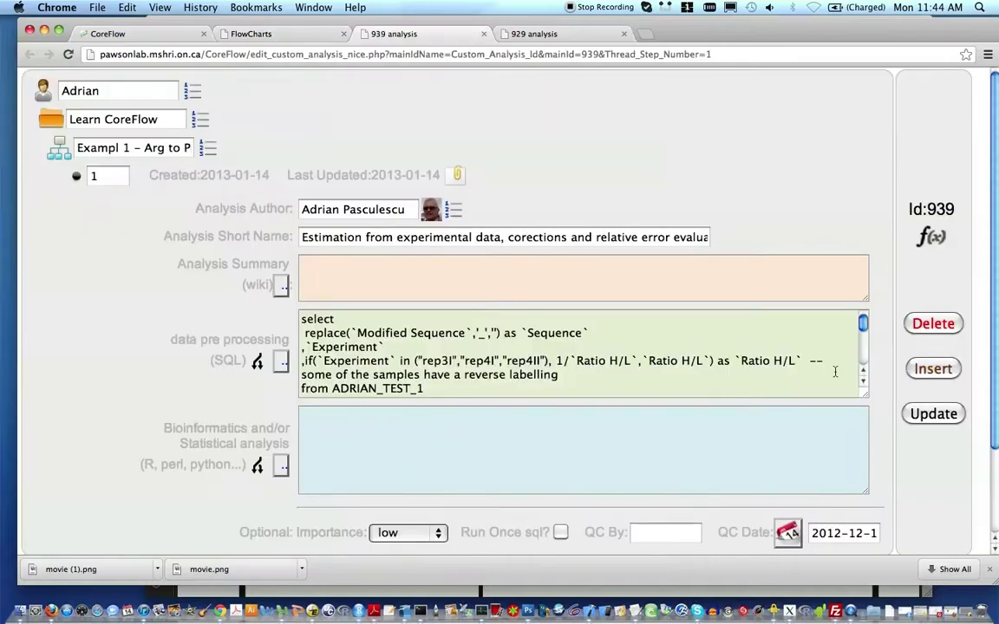
pyautogui.click(933, 325)
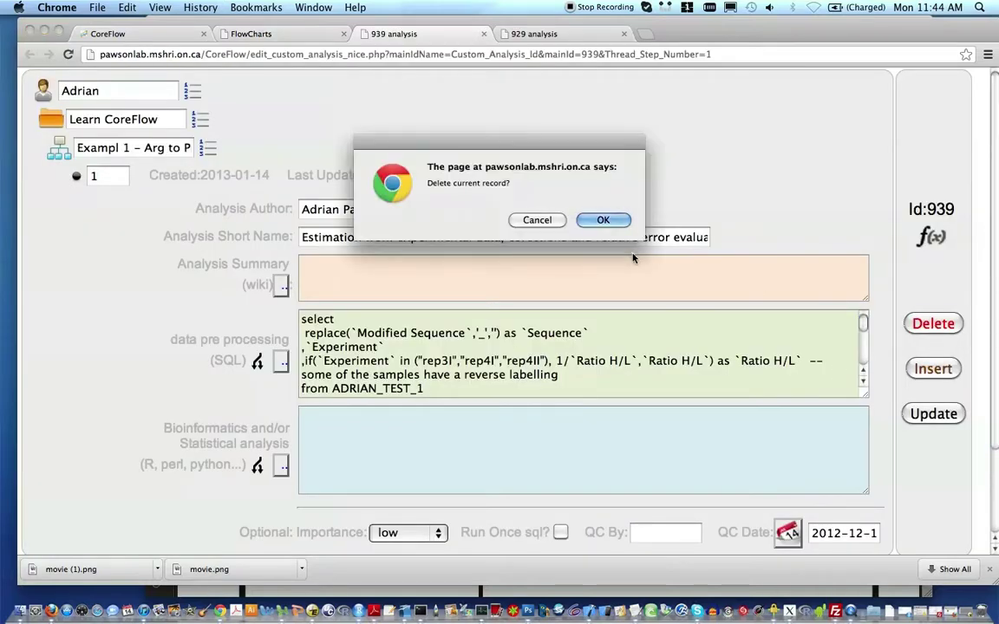
pyautogui.click(601, 222)
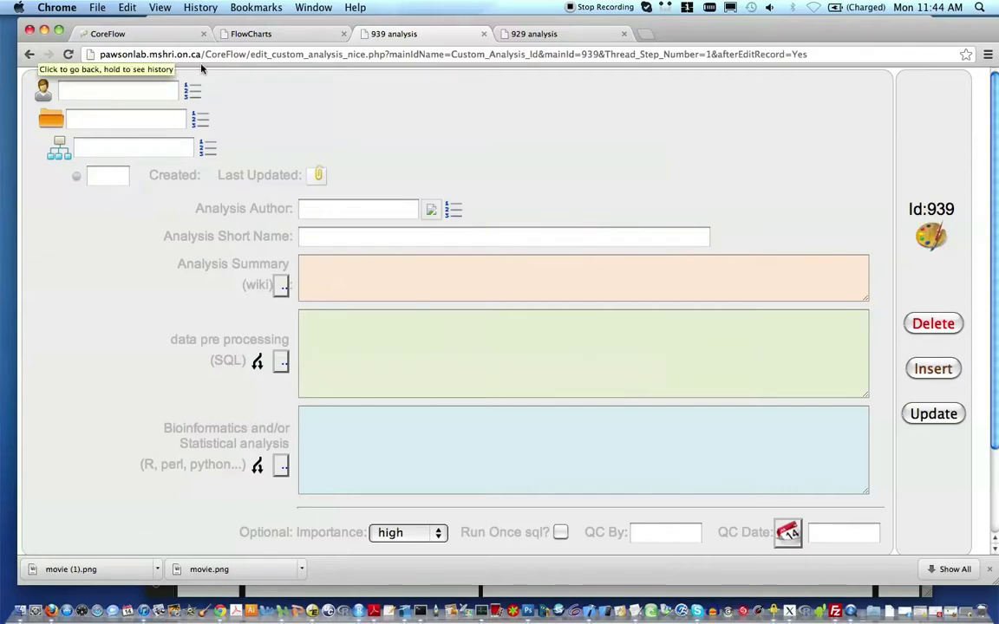
pyautogui.click(483, 33)
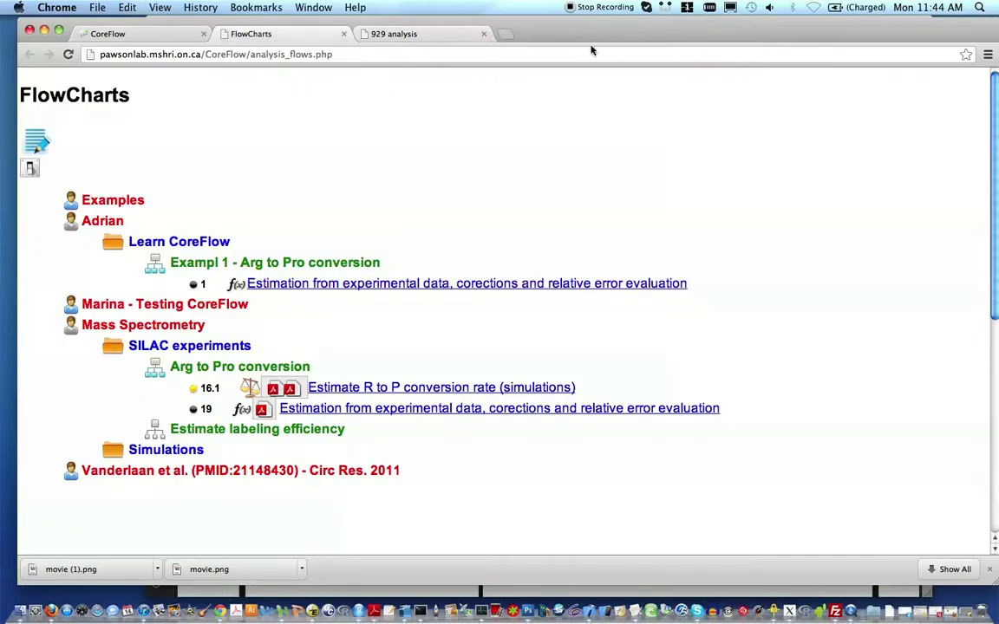
pyautogui.click(67, 54)
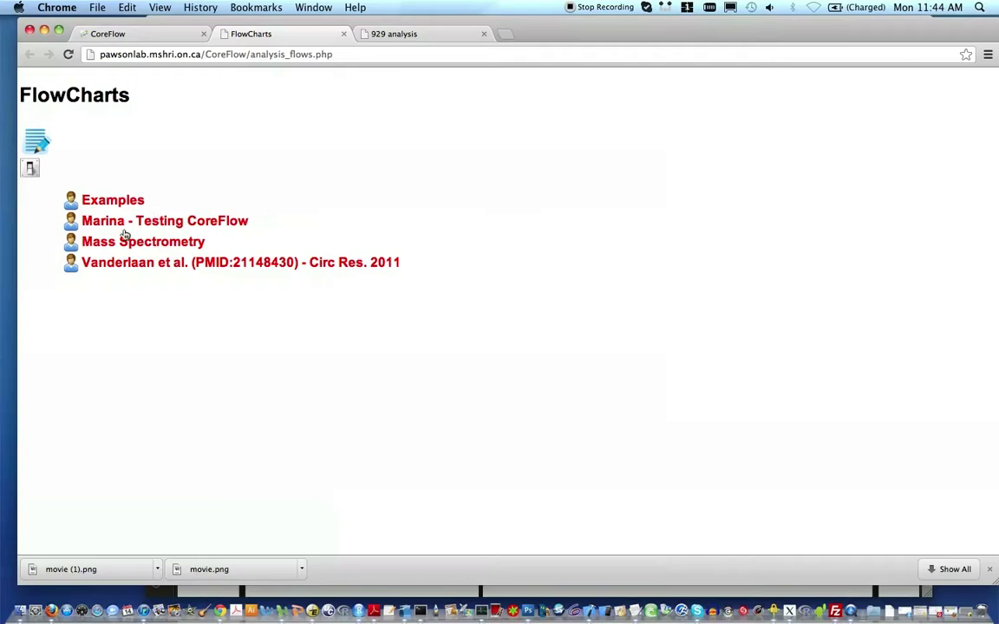
# Step: Under Mass Spectrometry > SILAC experiments > Arg to Pro conversion, open analysis step 19, the estimation from experimental data
pyautogui.click(71, 244)
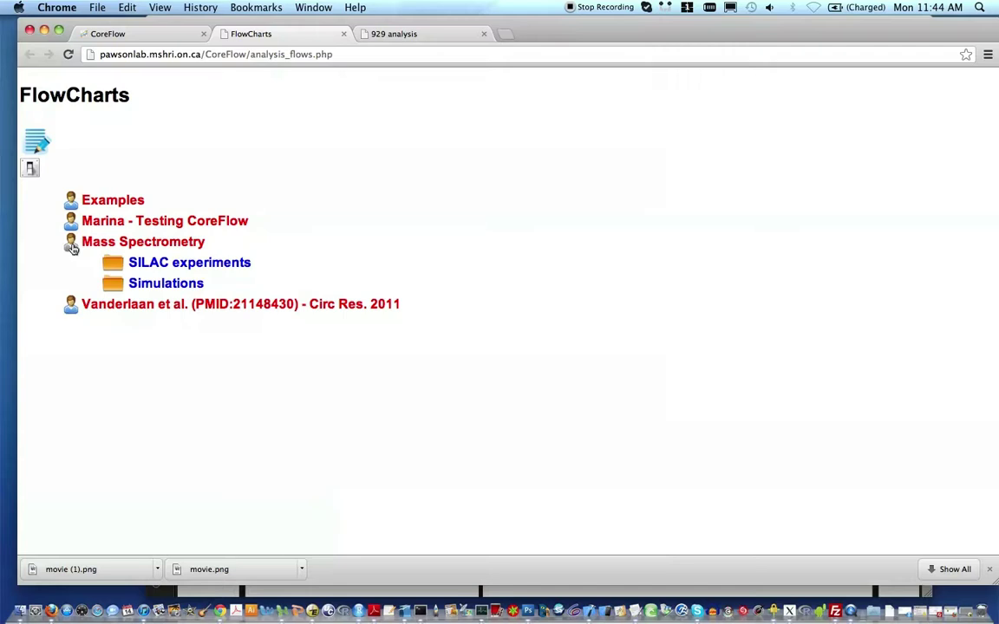
pyautogui.click(116, 272)
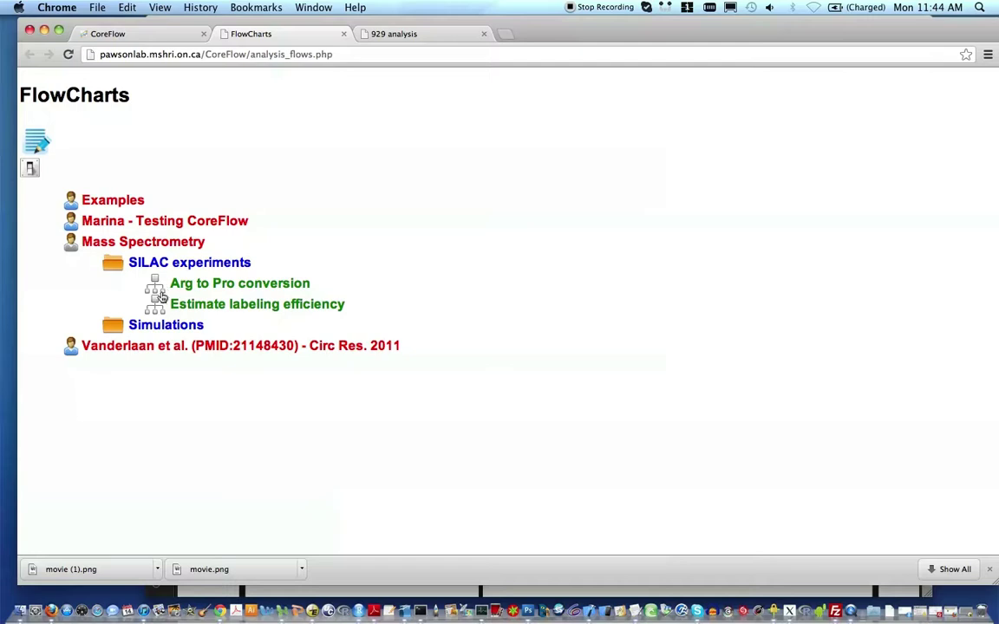
pyautogui.click(156, 291)
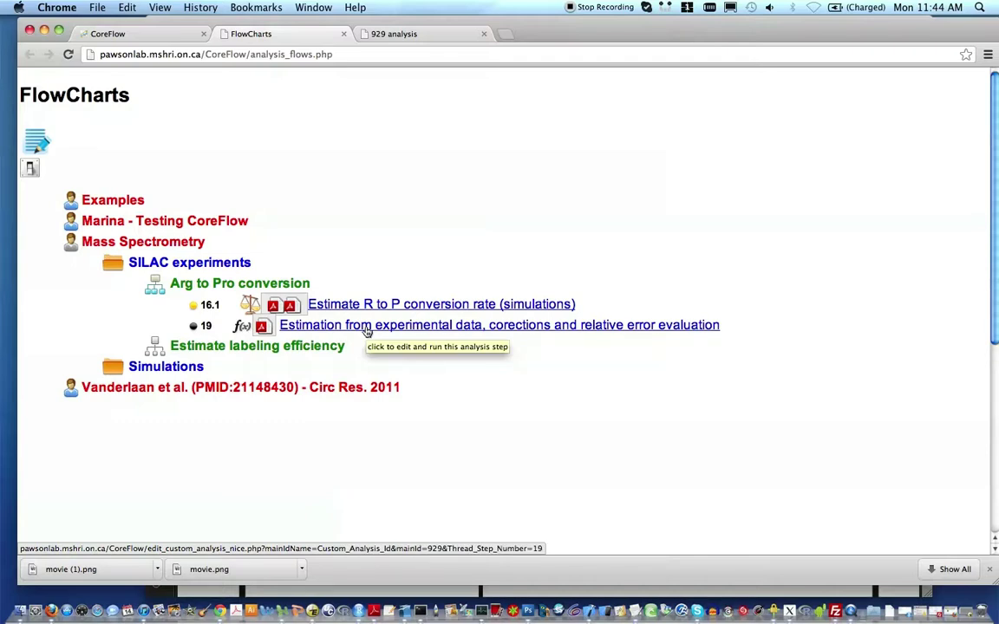
pyautogui.click(415, 327)
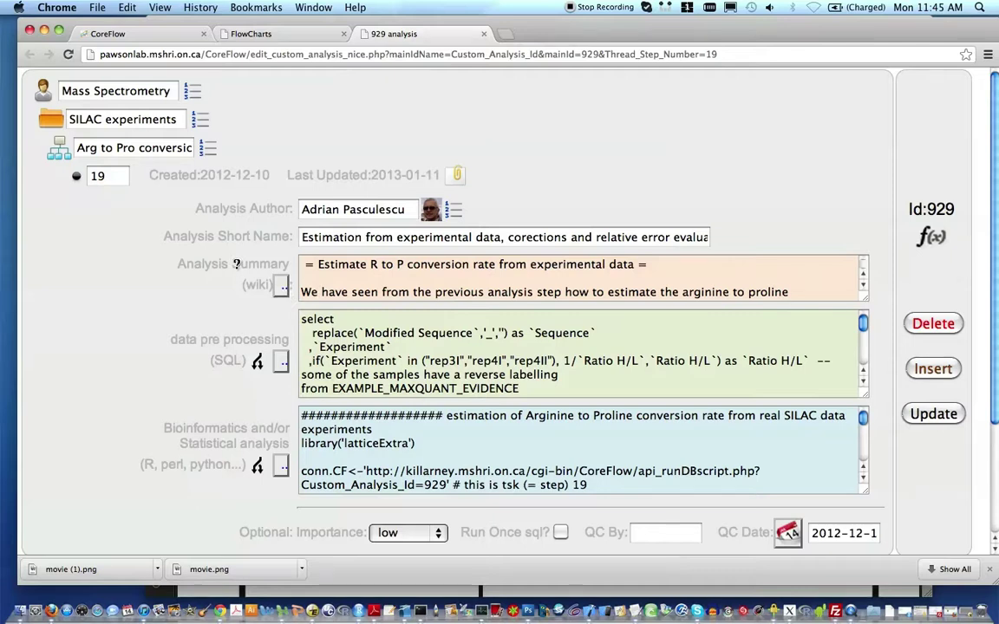
# Step: Open the analysis summary in the wiki editor, review the wiki code against its live preview, and close the editor
pyautogui.moveTo(236, 264)
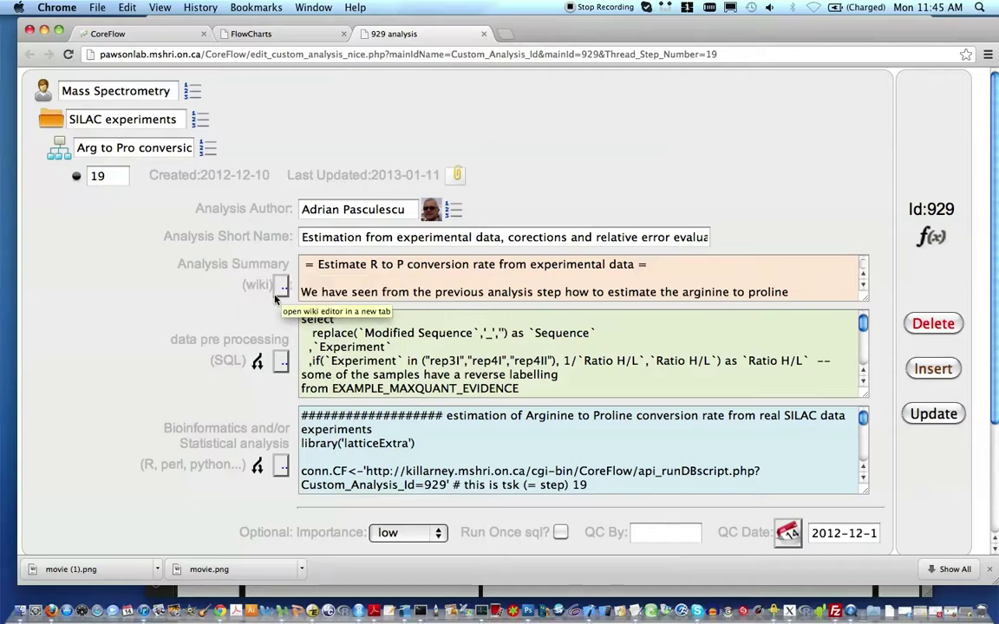
pyautogui.click(281, 290)
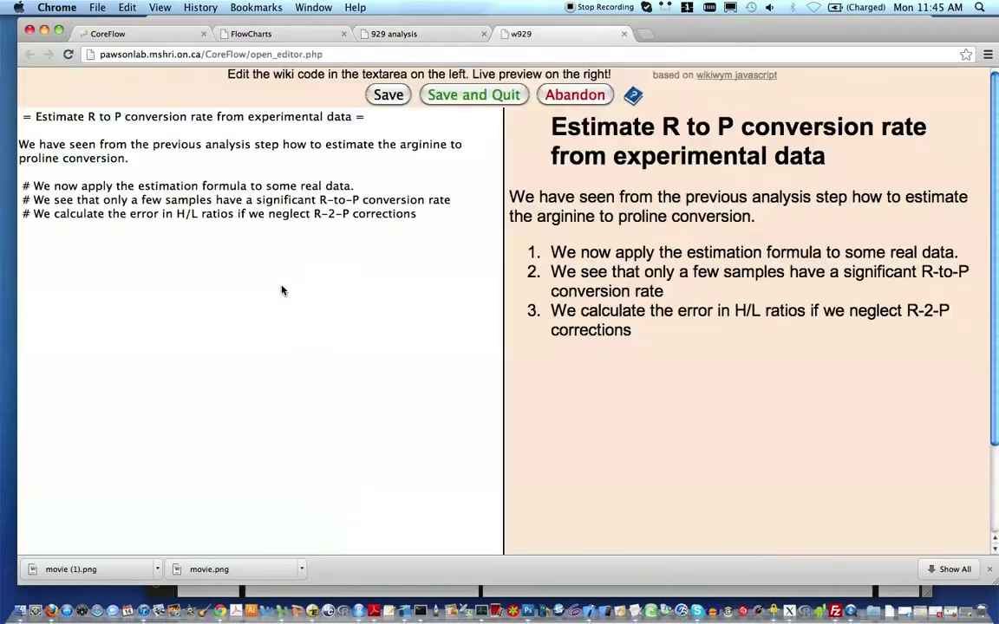
pyautogui.click(37, 121)
pyautogui.moveTo(37, 121); pyautogui.dragTo(416, 232)
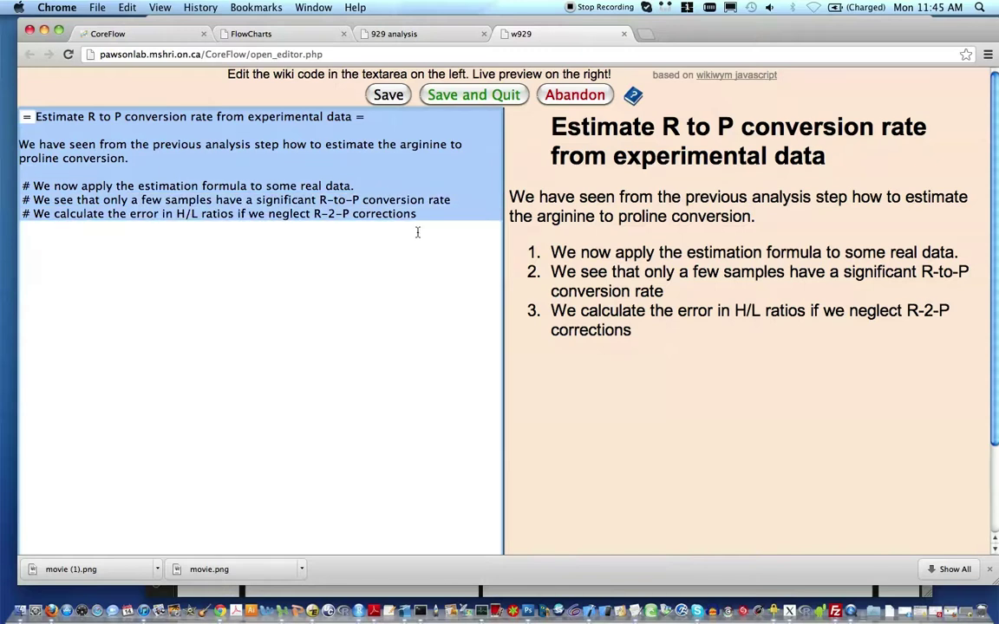
pyautogui.click(587, 191)
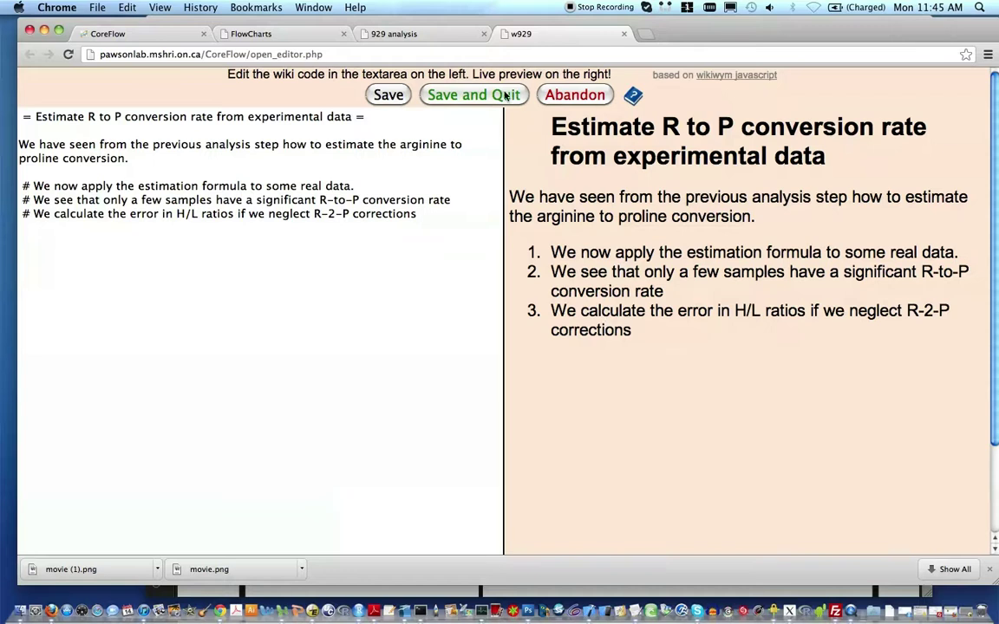
pyautogui.click(624, 35)
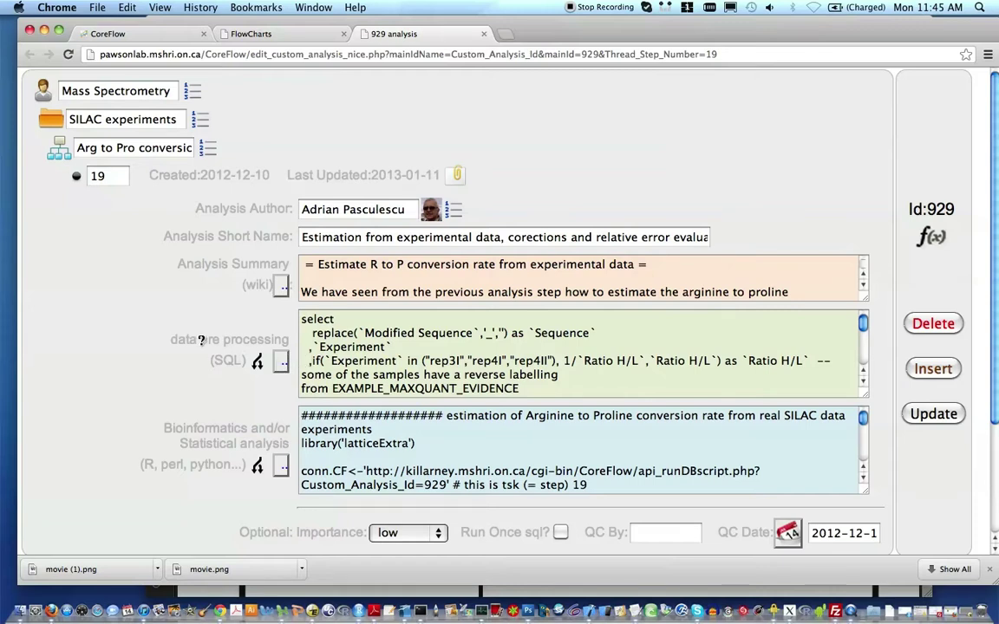
# Step: Open the data pre processing SQL script in its editor and add "limit 100" at the end of the query
pyautogui.moveTo(200, 340)
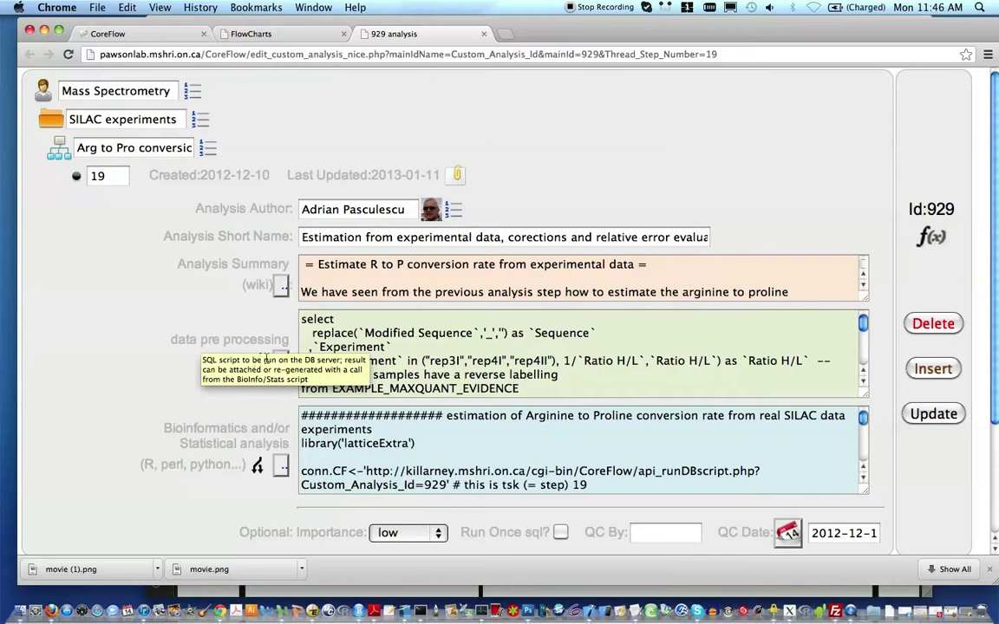
pyautogui.click(282, 361)
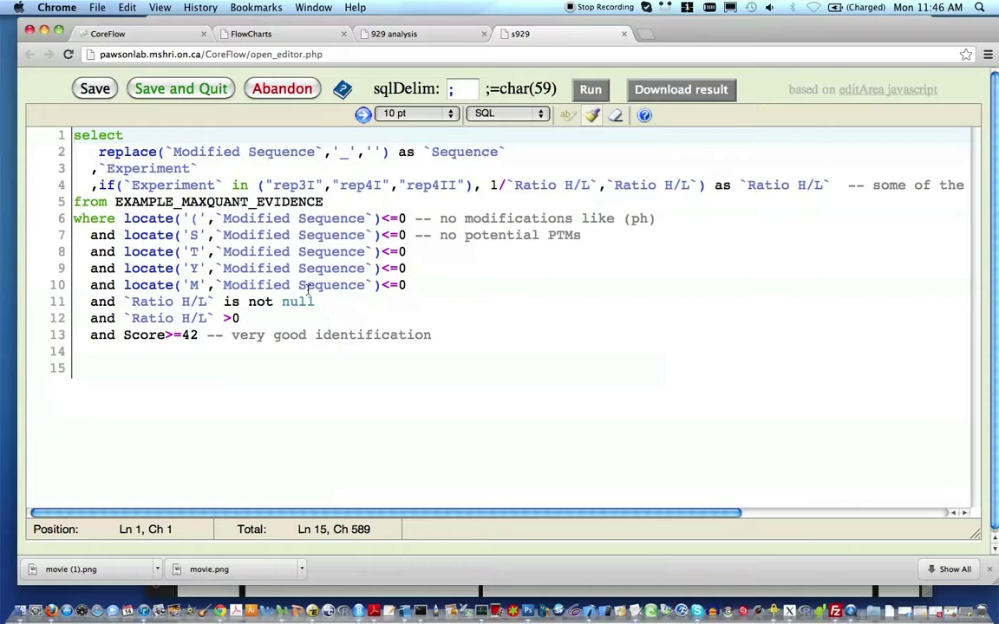
pyautogui.click(100, 356)
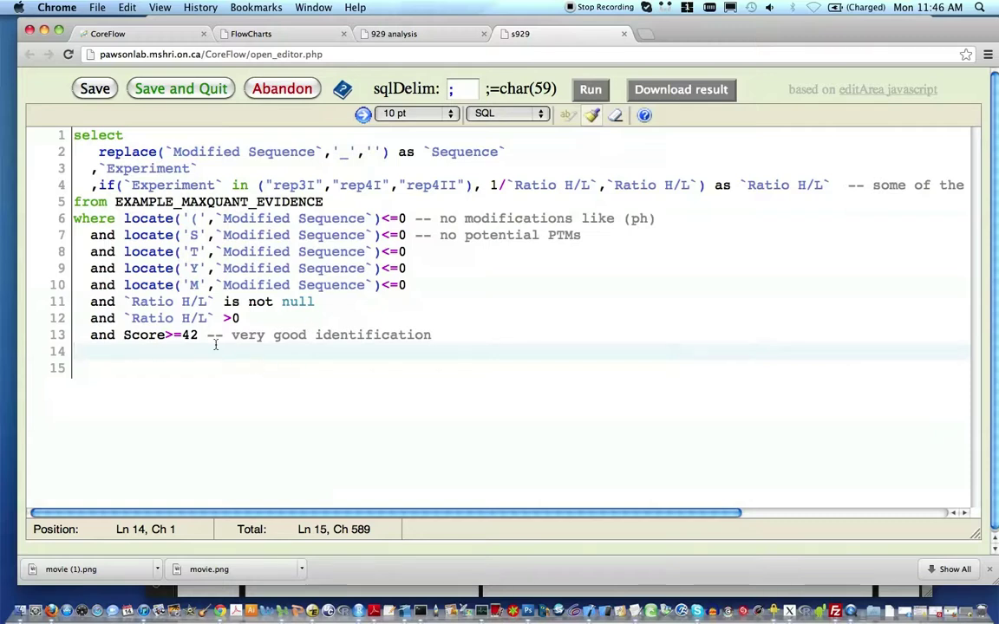
pyautogui.write('limit ')
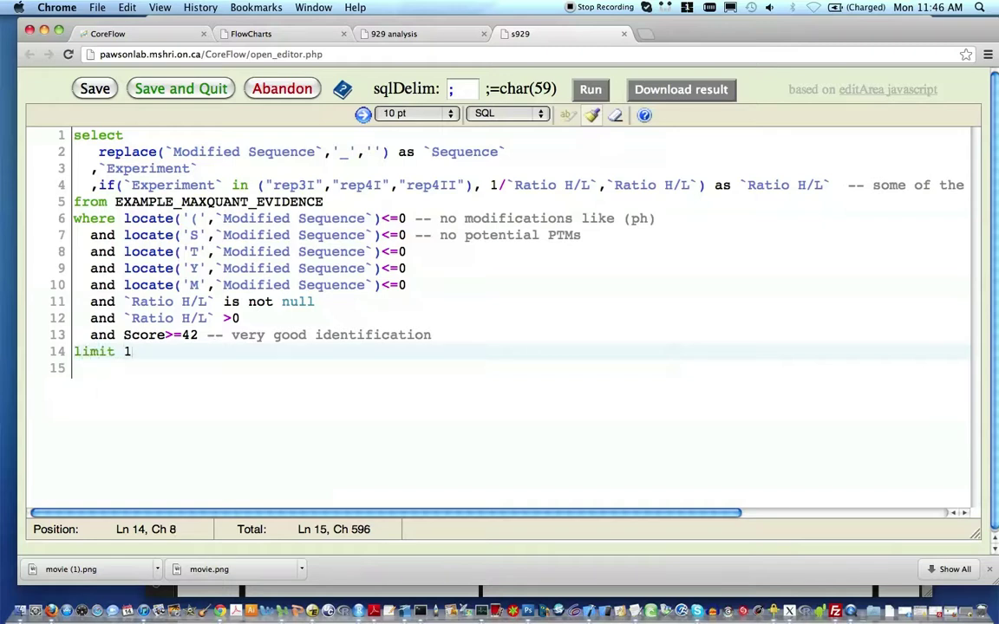
pyautogui.write('100')
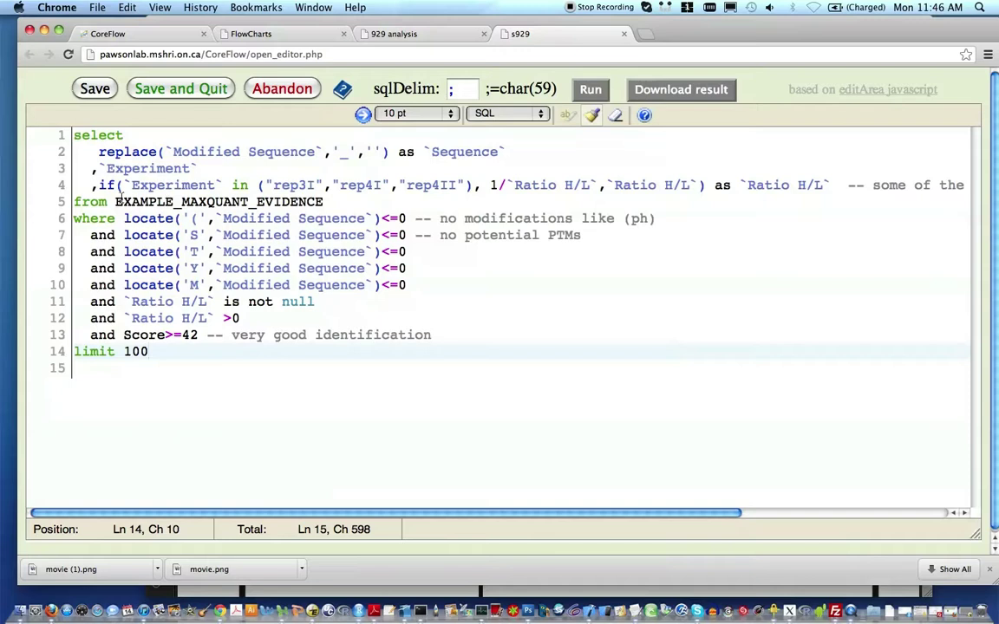
# Step: Run the query on EXAMPLE_MAXQUANT_EVIDENCE, look through the result table, and close the results
pyautogui.moveTo(116, 201); pyautogui.dragTo(322, 202)
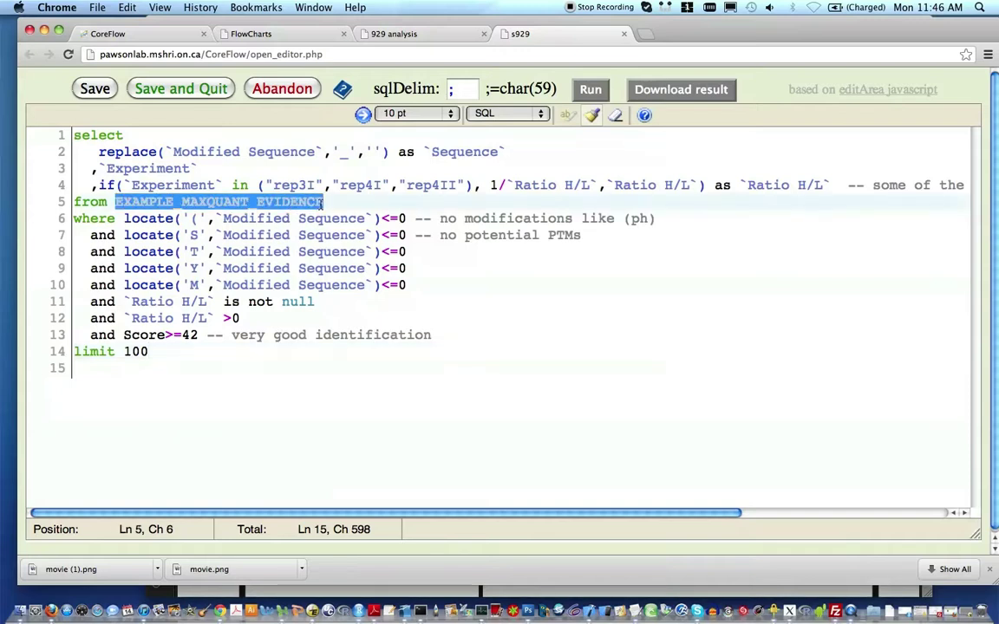
pyautogui.click(215, 351)
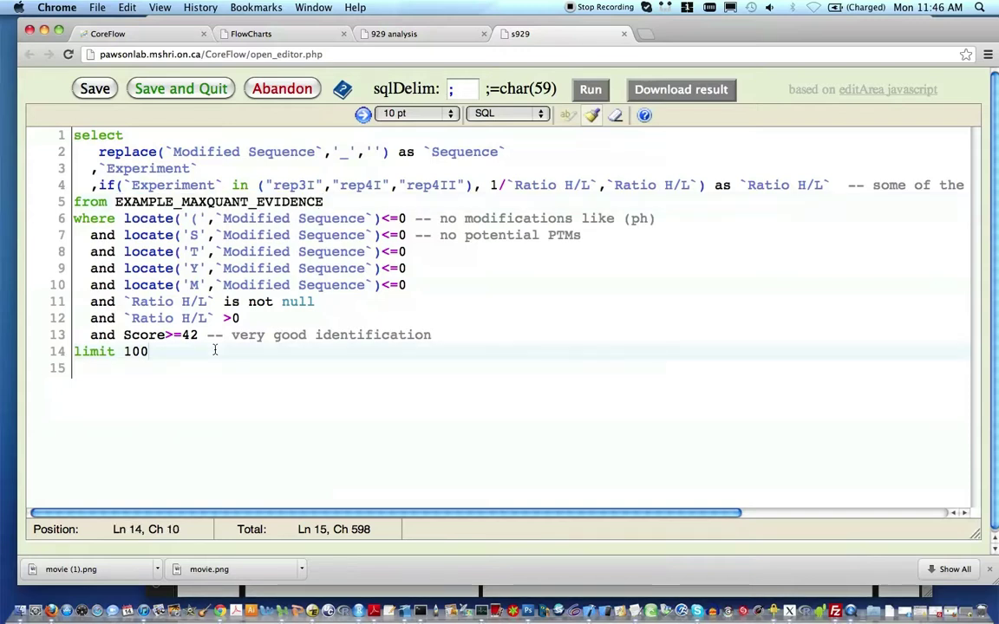
pyautogui.click(590, 90)
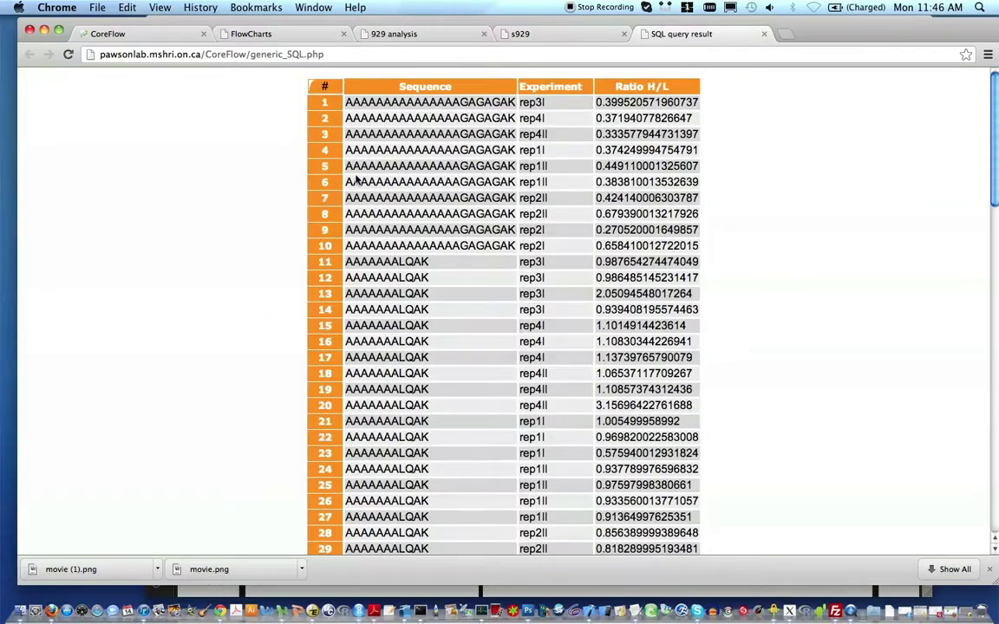
pyautogui.scroll(-5, 356, 174)
pyautogui.scroll(-2, 356, 177)
pyautogui.scroll(3, 355, 178)
pyautogui.scroll(3, 356, 178)
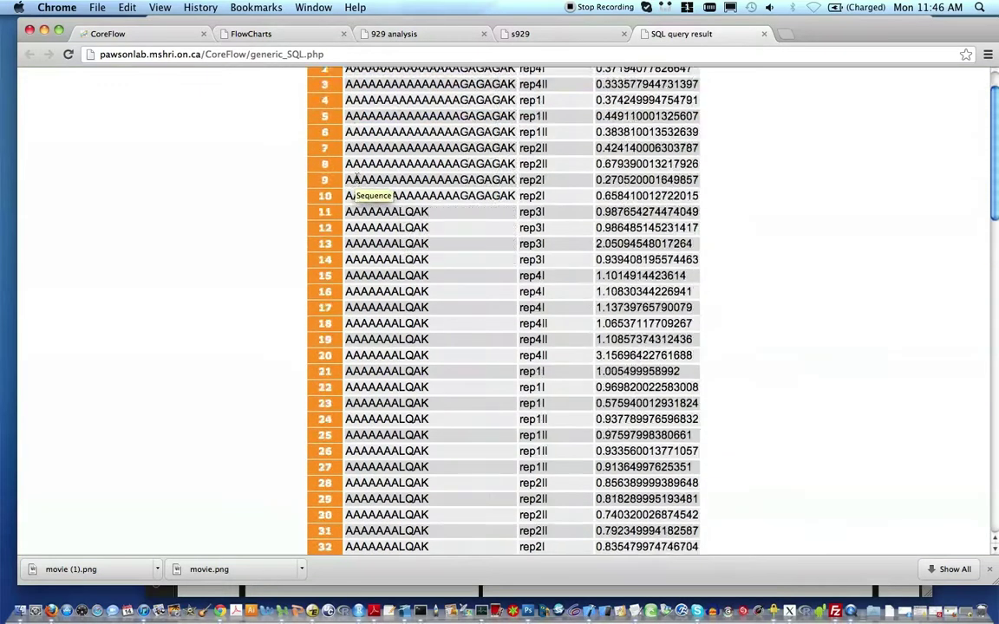
pyautogui.scroll(-15, 357, 180)
pyautogui.scroll(20, 357, 179)
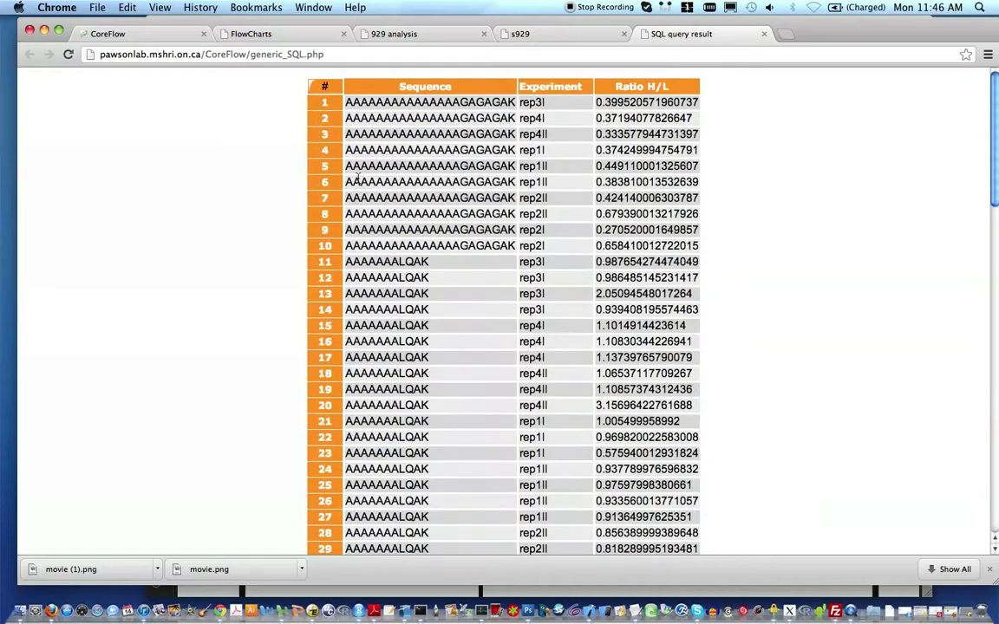
pyautogui.click(763, 36)
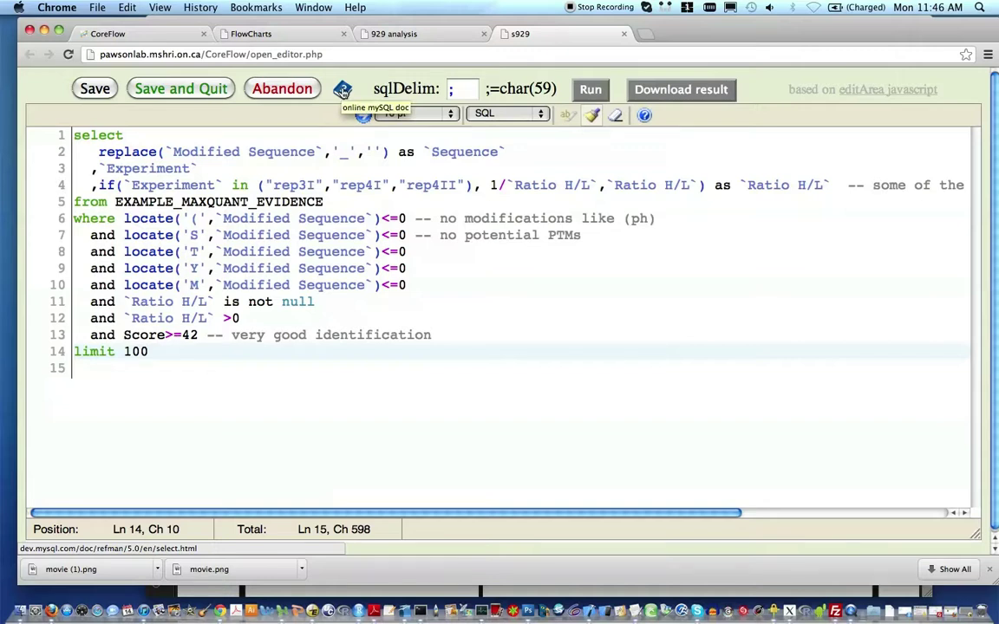
# Step: Consult the online MySQL documentation linked from the SQL editor and close it
pyautogui.click(343, 90)
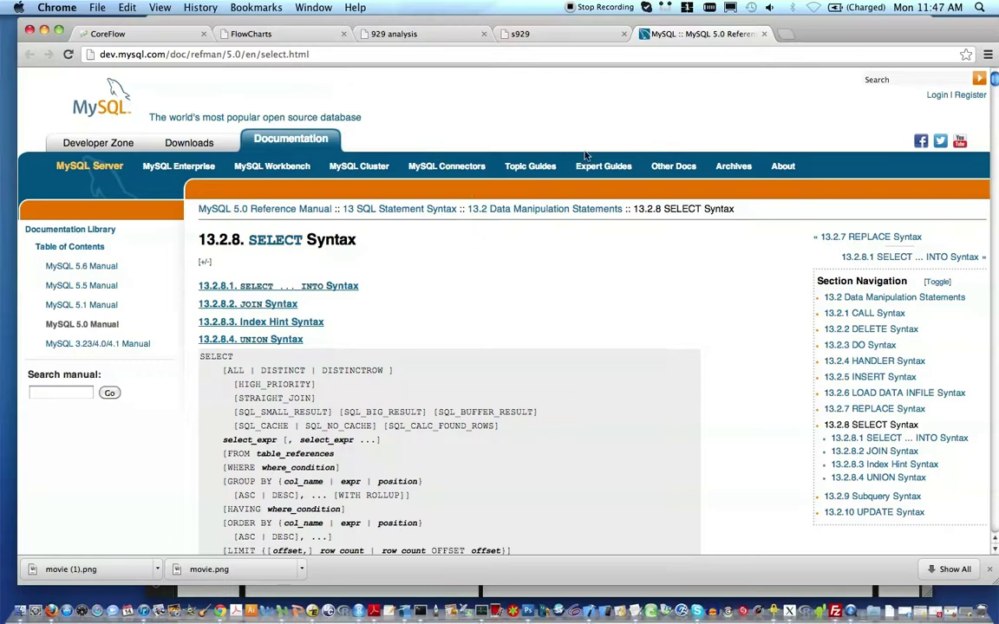
pyautogui.click(764, 33)
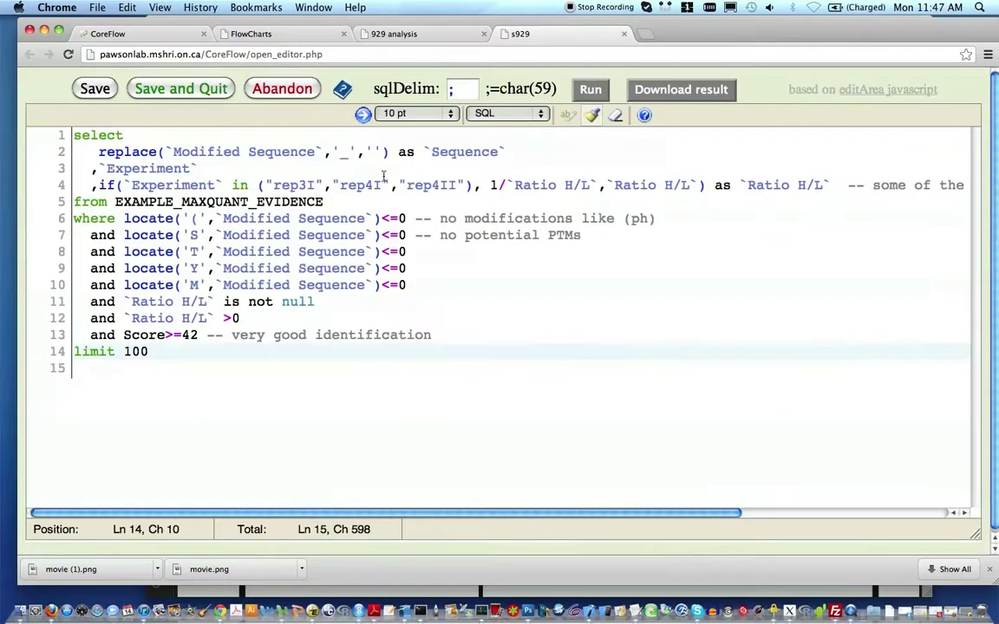
# Step: Return to the 929 analysis, open its bioinformatics/statistical analysis R script in the syntax editor, and read through the code
pyautogui.click(426, 37)
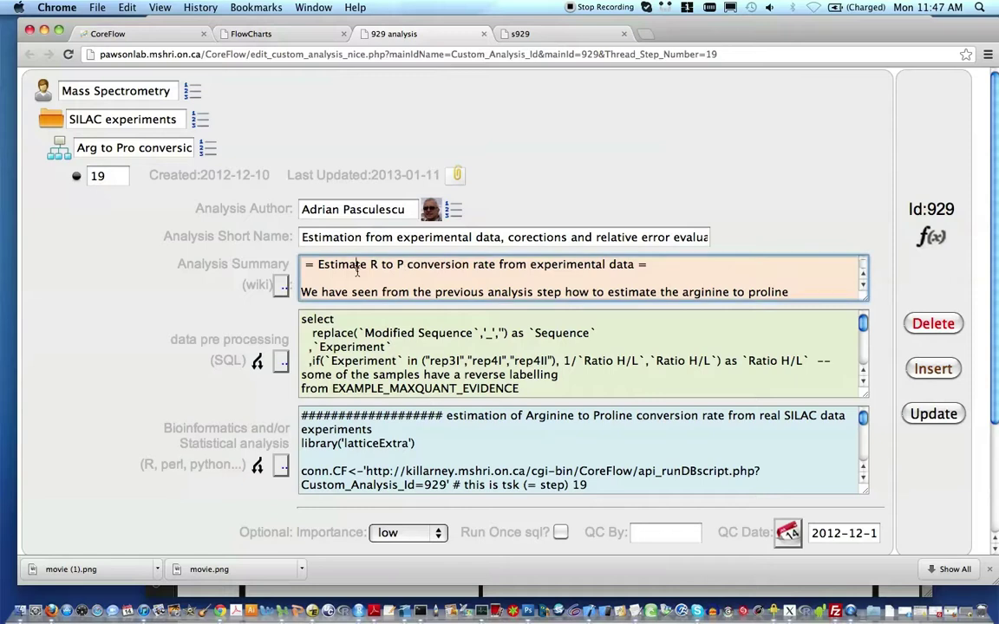
pyautogui.click(377, 363)
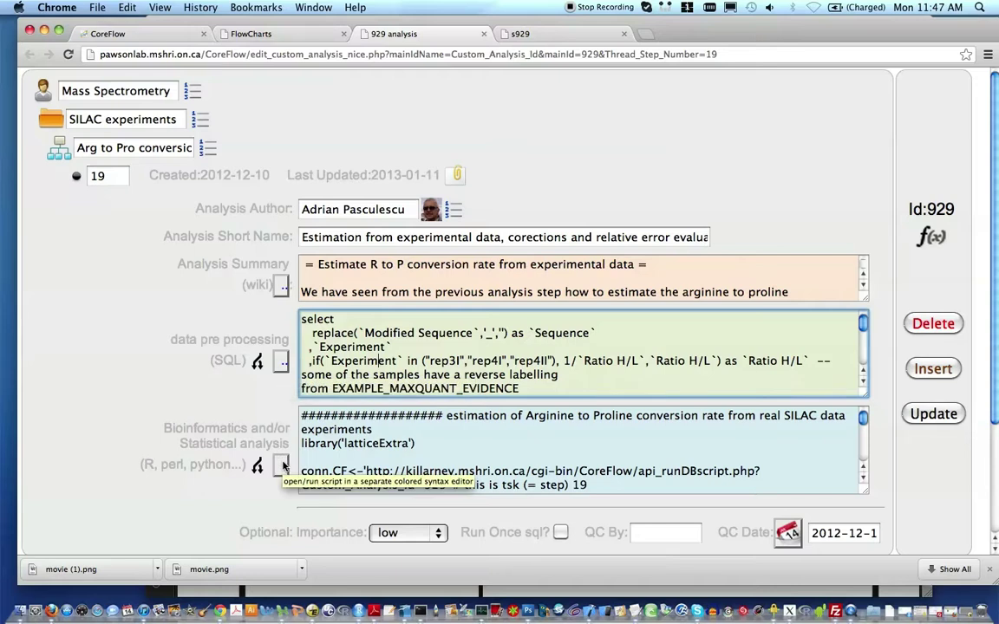
pyautogui.click(283, 467)
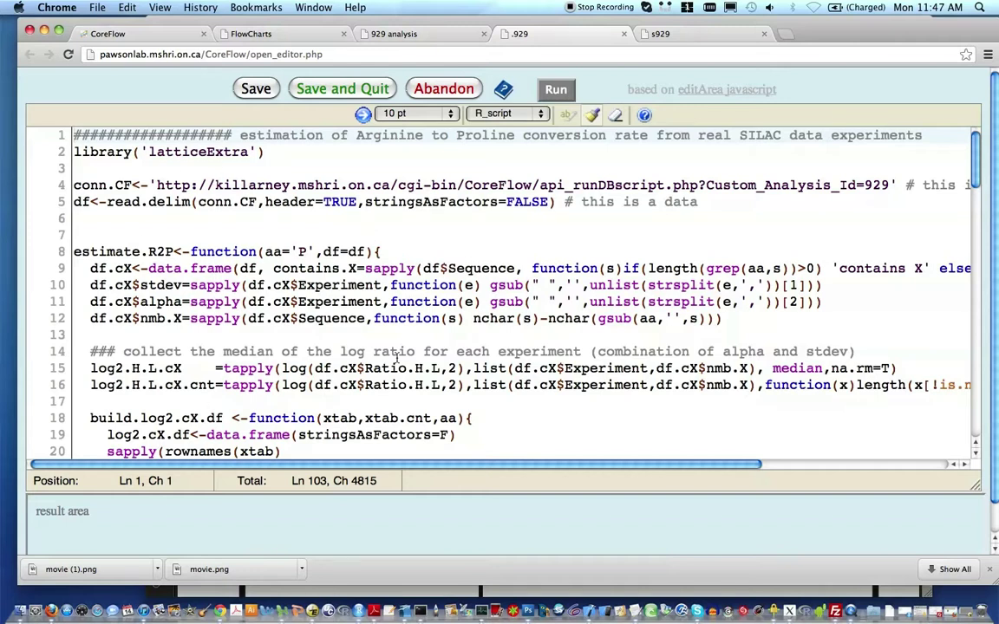
pyautogui.scroll(-3, 397, 357)
pyautogui.scroll(-2, 397, 358)
pyautogui.scroll(-1, 397, 360)
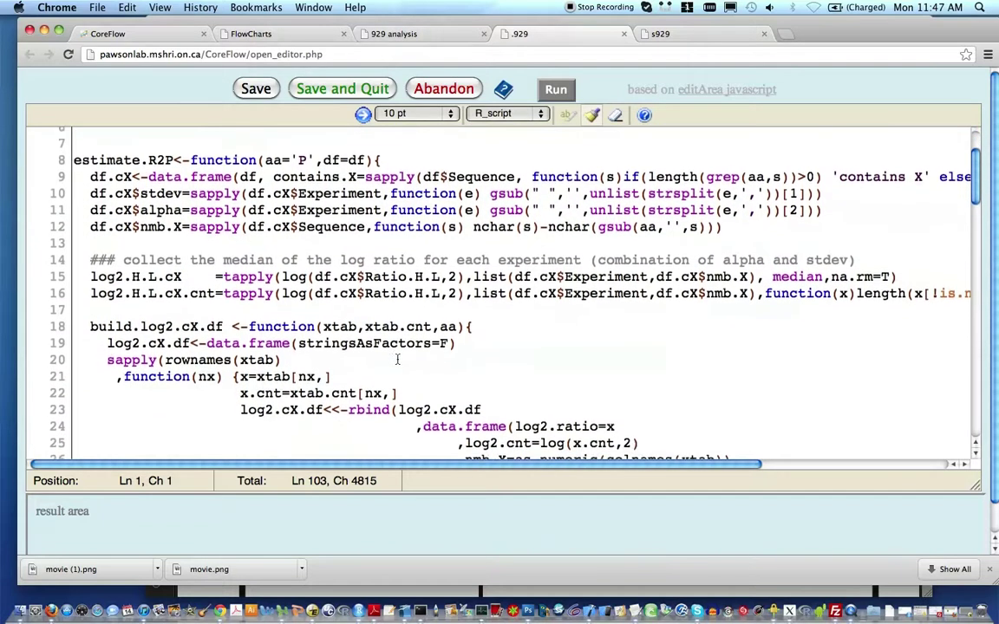
pyautogui.scroll(-12, 397, 359)
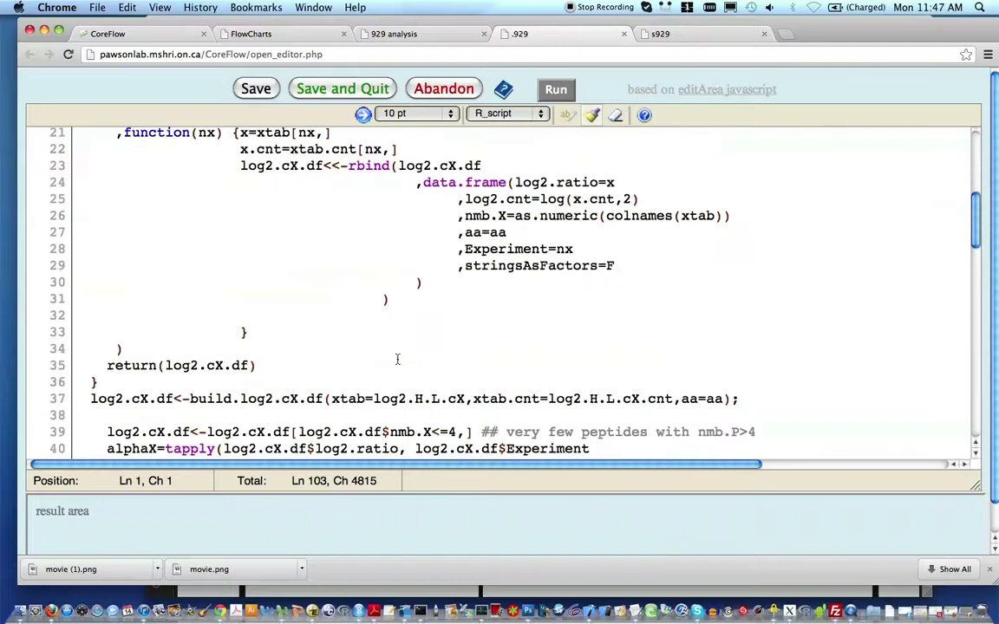
pyautogui.scroll(-5, 398, 359)
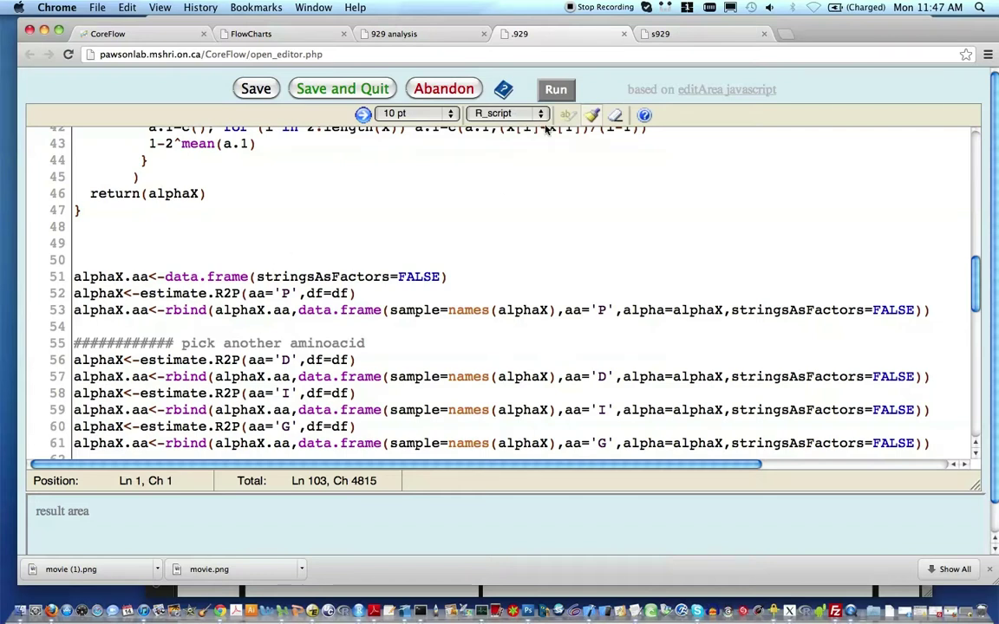
# Step: Run the R script, save the Rplots PDF it produces in the temp folder, and open the PDF
pyautogui.click(555, 91)
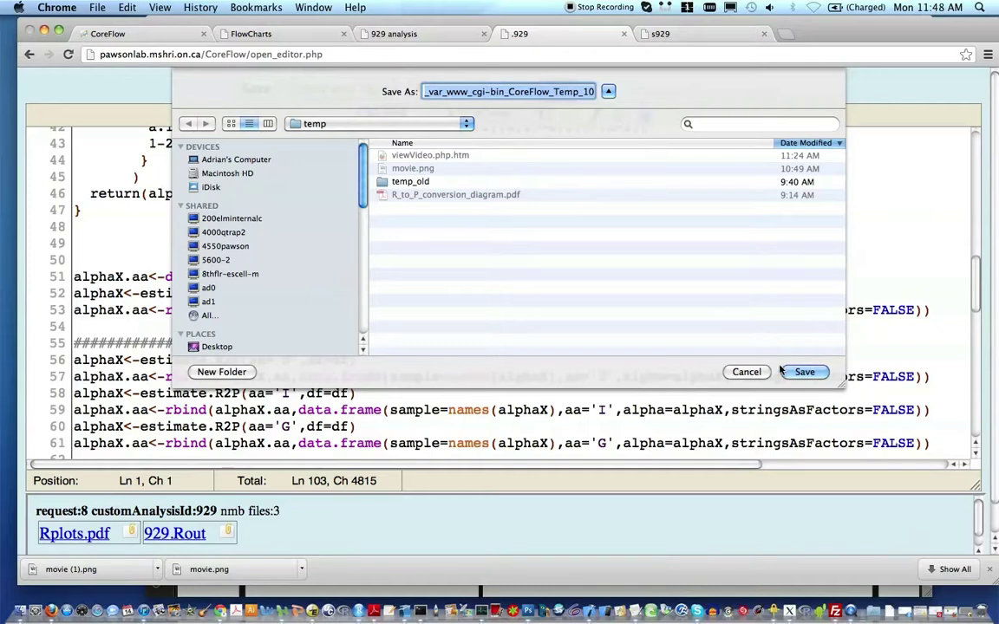
pyautogui.click(806, 372)
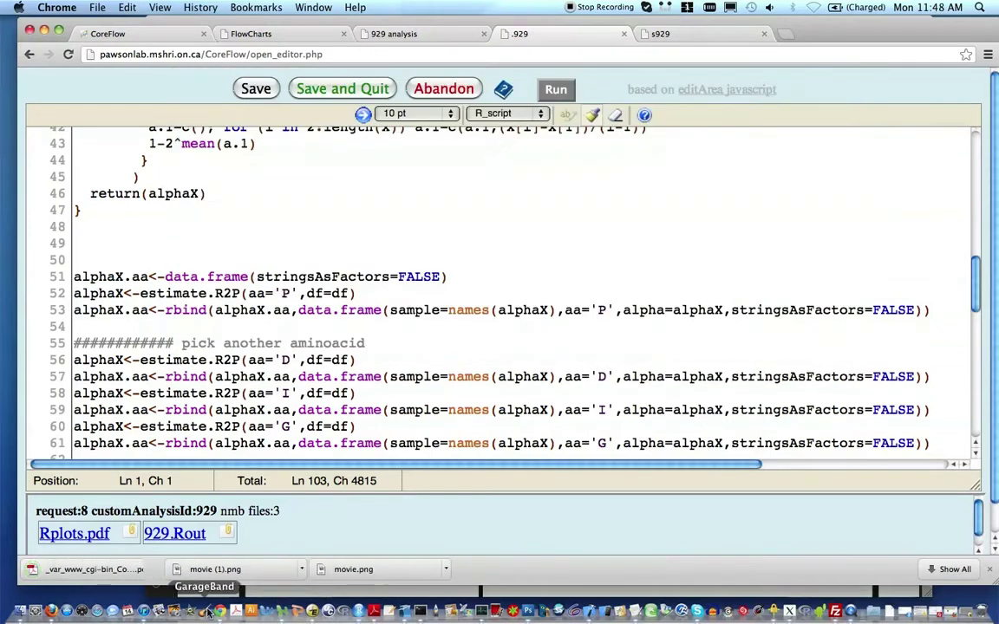
pyautogui.click(98, 570)
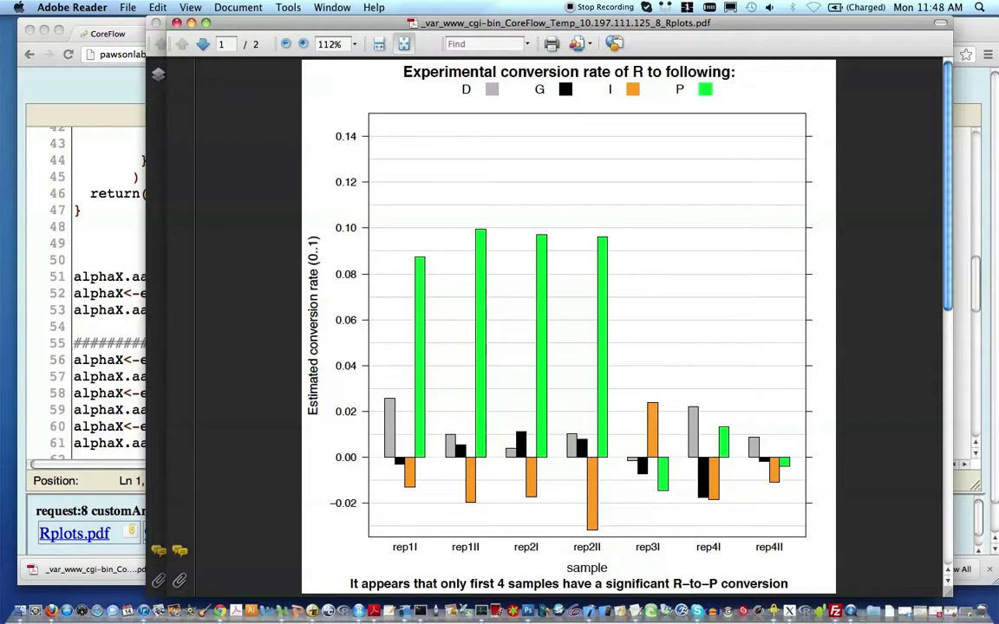
# Step: Review the experimental conversion rate and relative error distribution charts, close the plots PDF, and return to Chrome
pyautogui.press('Right')
pyautogui.press('Left')
pyautogui.press('Right')
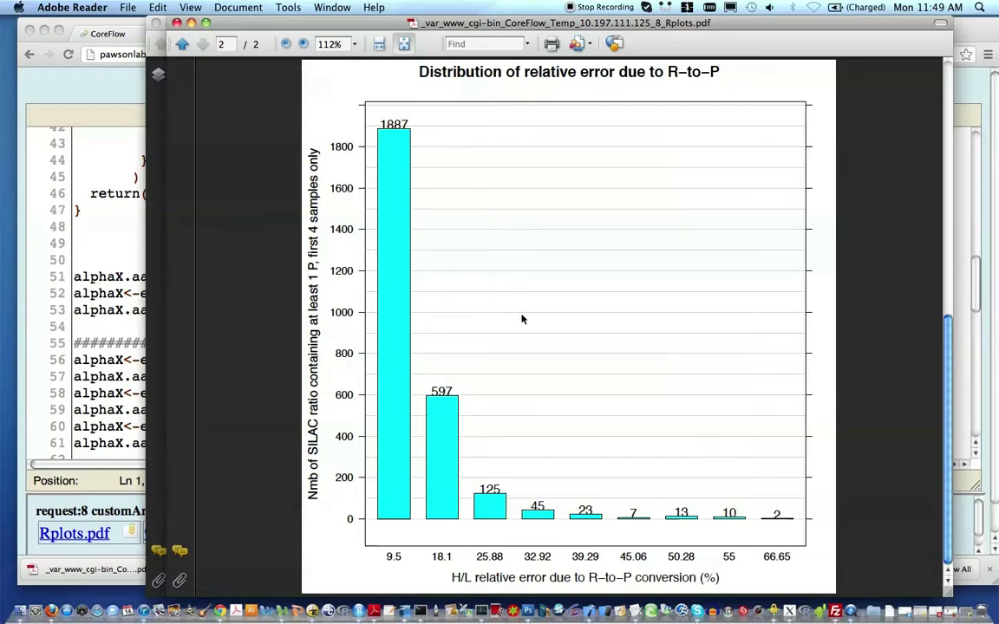
pyautogui.click(176, 23)
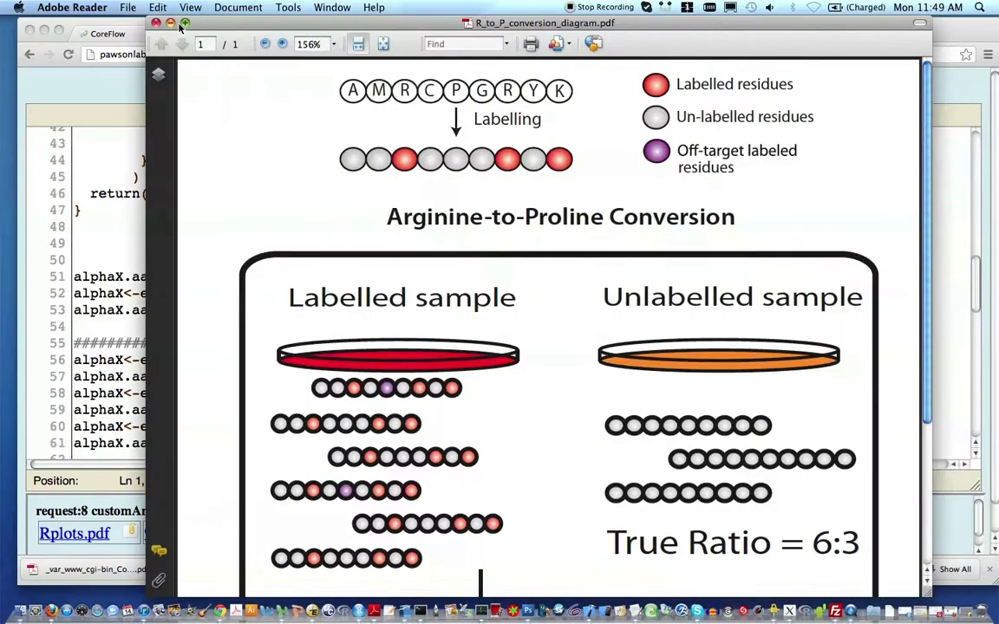
pyautogui.click(119, 98)
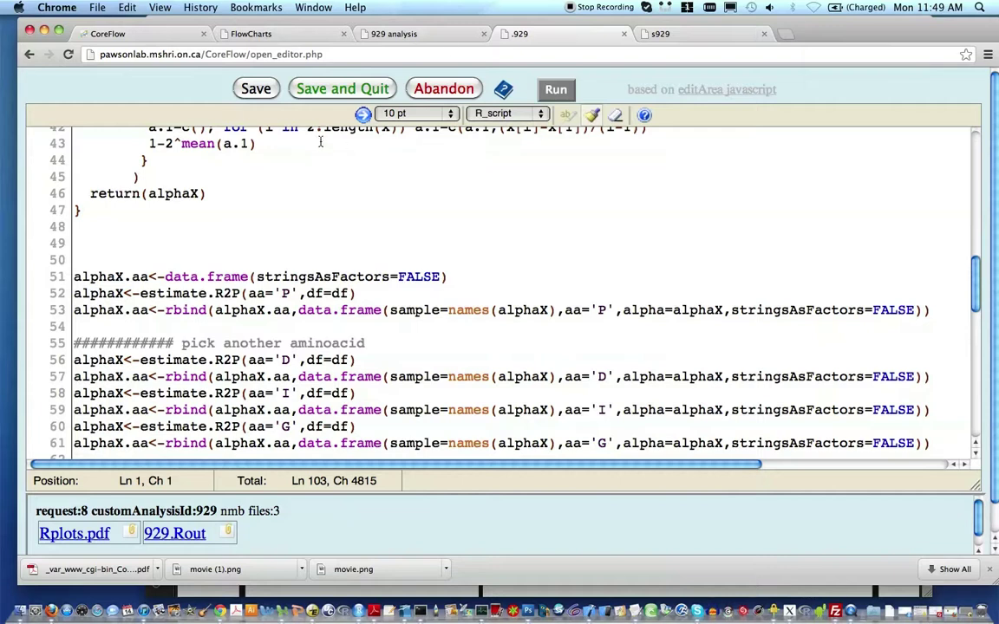
# Step: Close the SQL script editor and the R script editor without saving
pyautogui.click(670, 35)
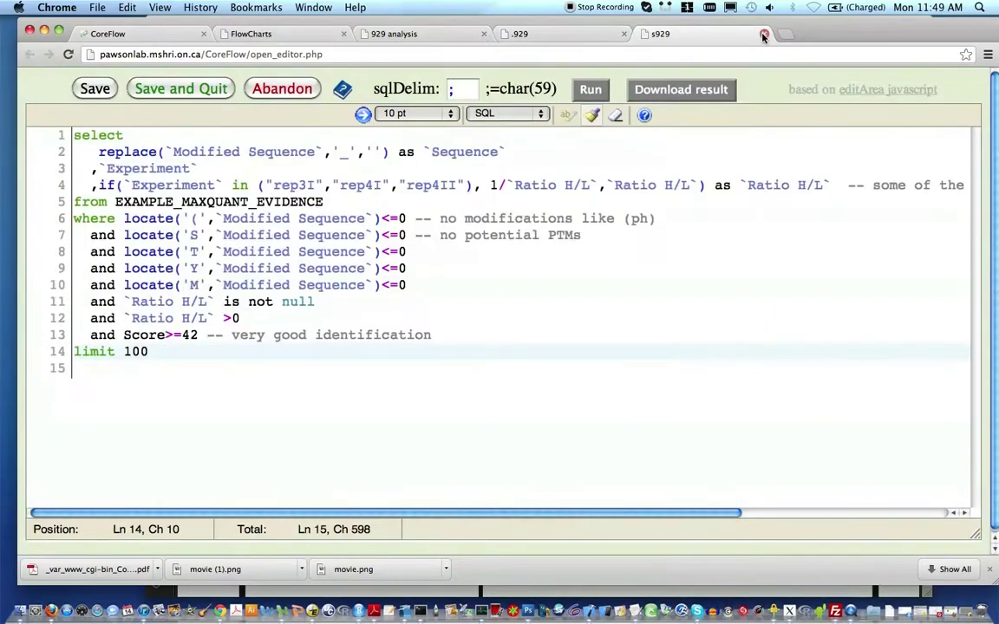
pyautogui.click(763, 35)
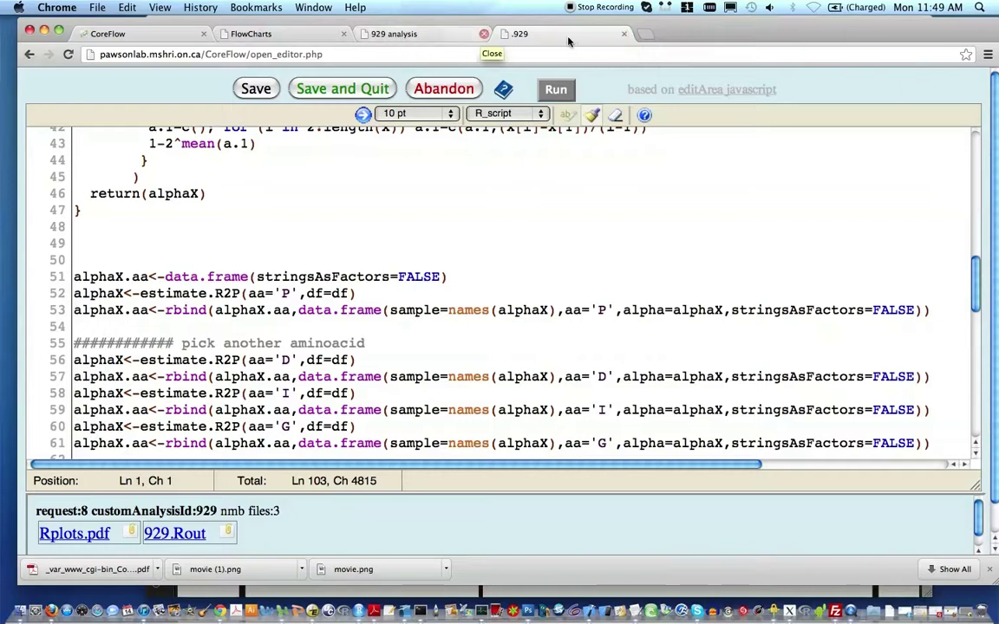
pyautogui.click(624, 35)
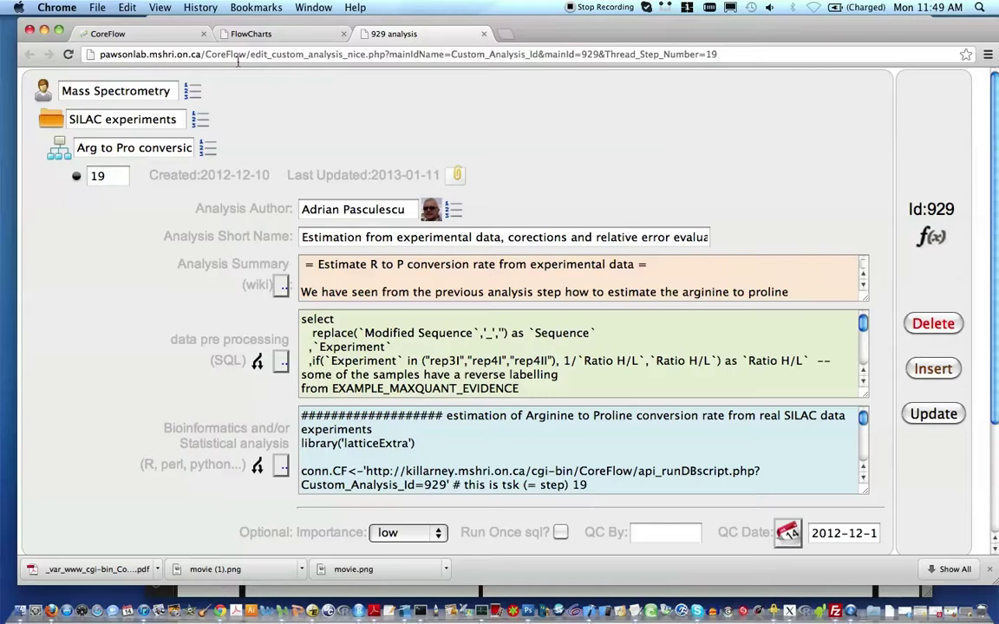
# Step: Browse the mol_bio database tables from the CoreFlow main page and open EXAMPLE_MAXQUANT_EVIDENCE
pyautogui.click(133, 41)
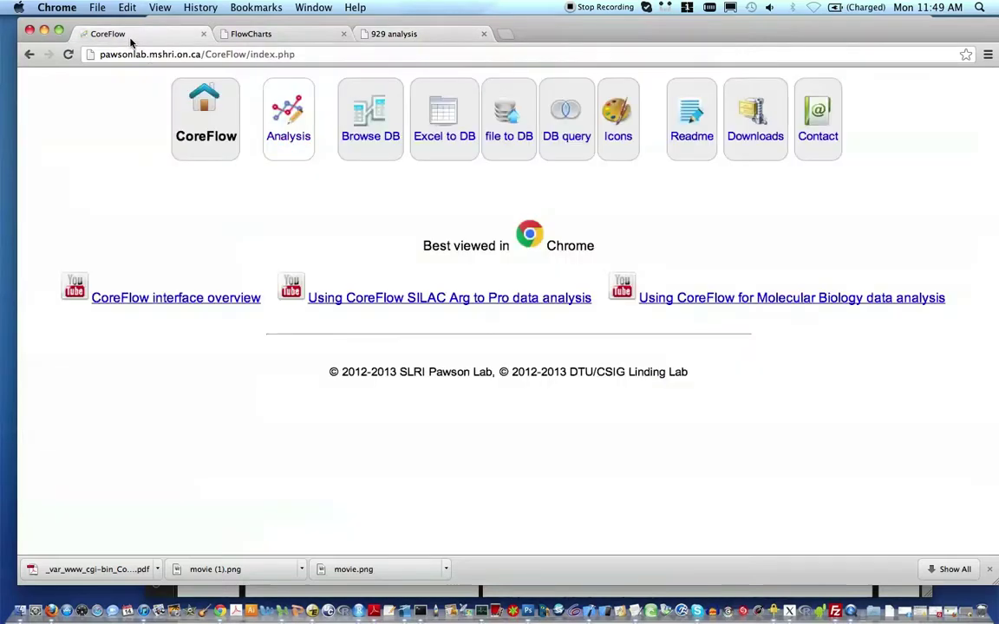
pyautogui.click(380, 130)
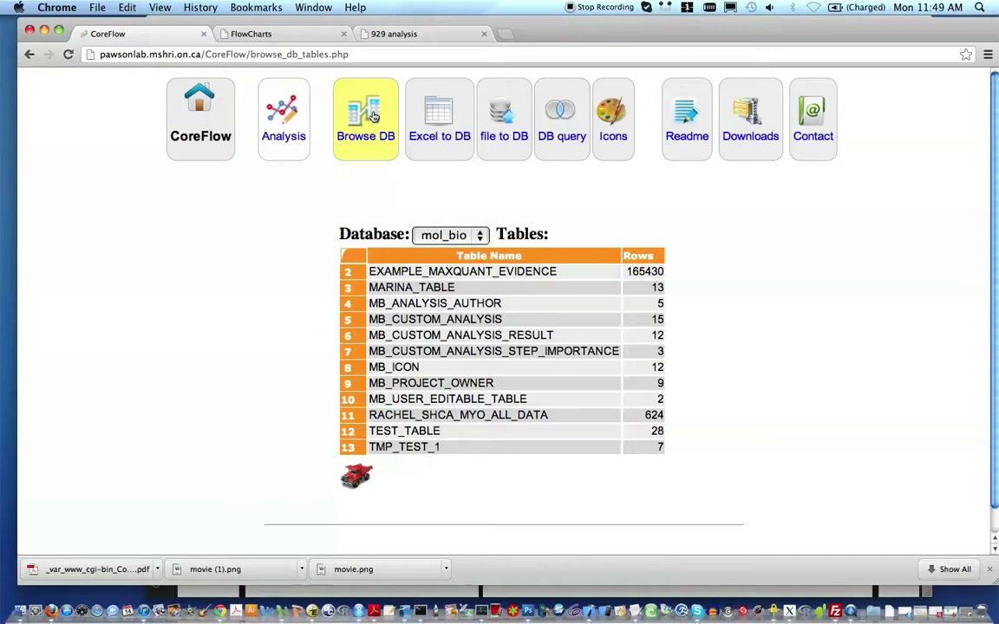
pyautogui.click(442, 275)
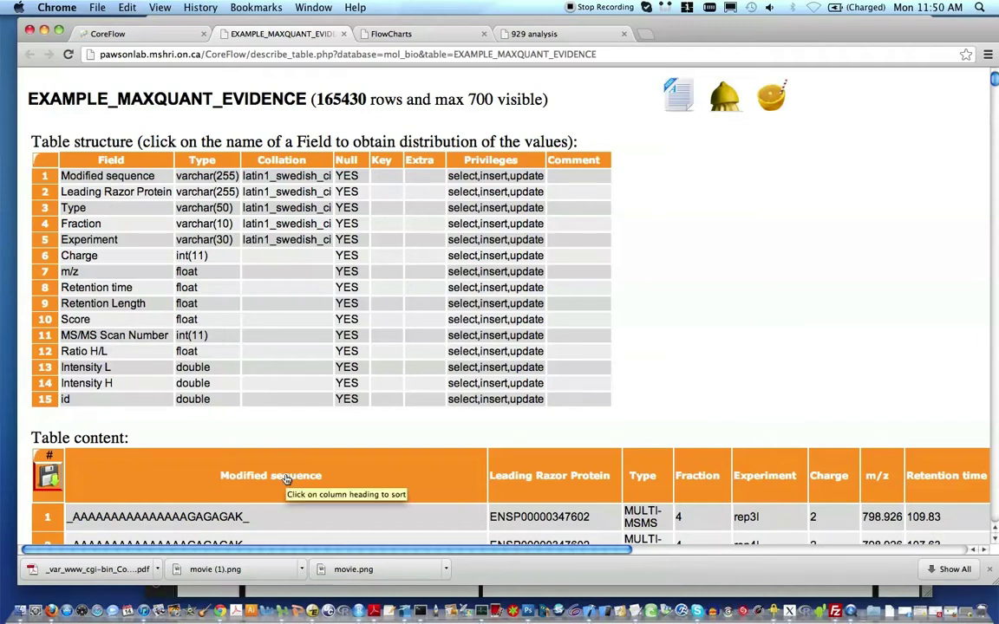
# Step: Look over the table structure and content, and sort the rows by Leading Razor Protein, first ascending and finally descending
pyautogui.scroll(-5, 287, 479)
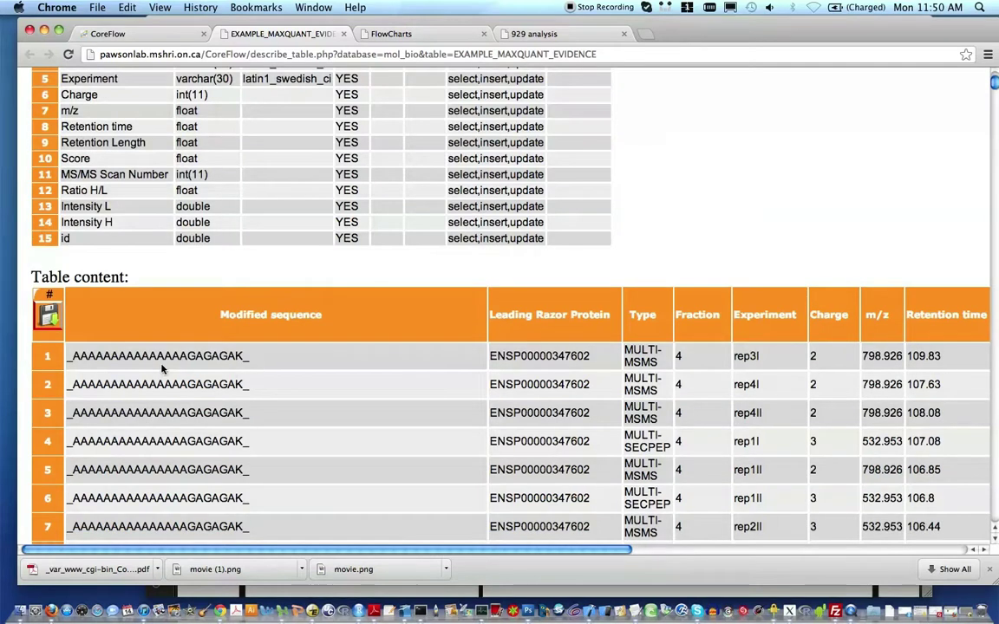
pyautogui.scroll(3, 281, 347)
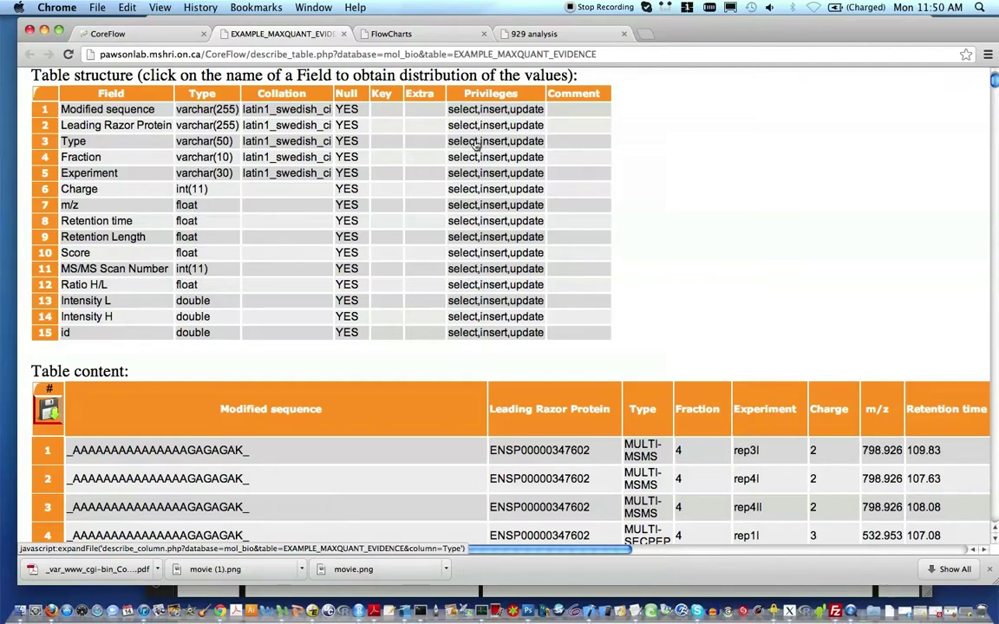
pyautogui.click(550, 416)
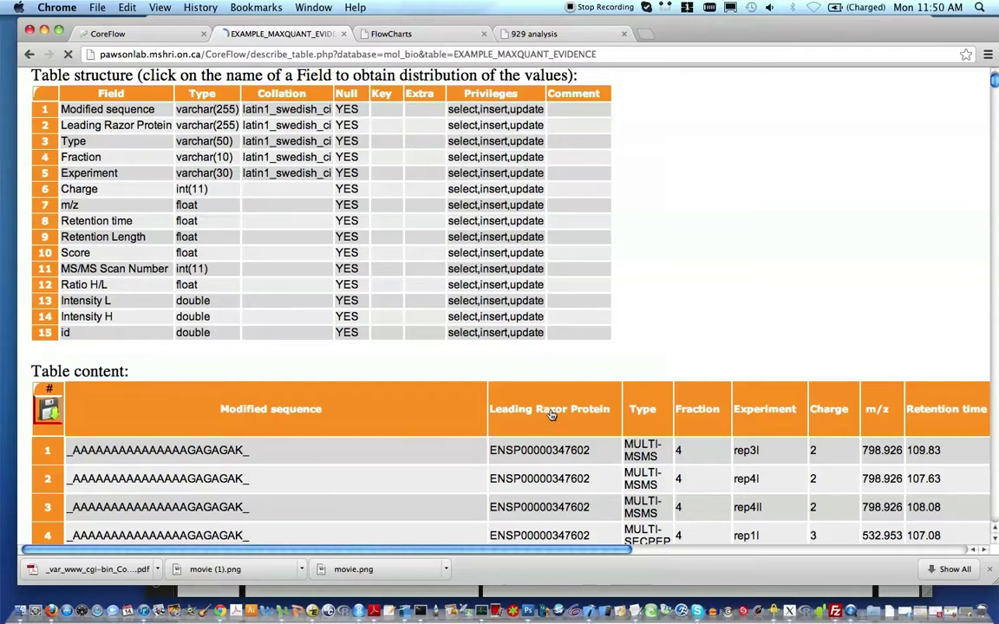
pyautogui.scroll(-10, 575, 419)
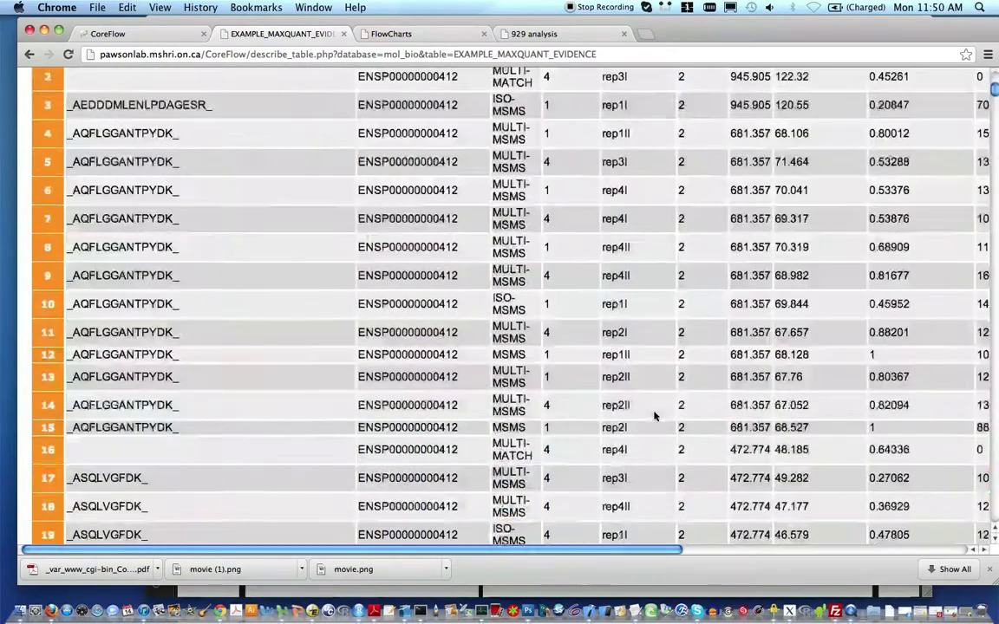
pyautogui.scroll(5, 461, 218)
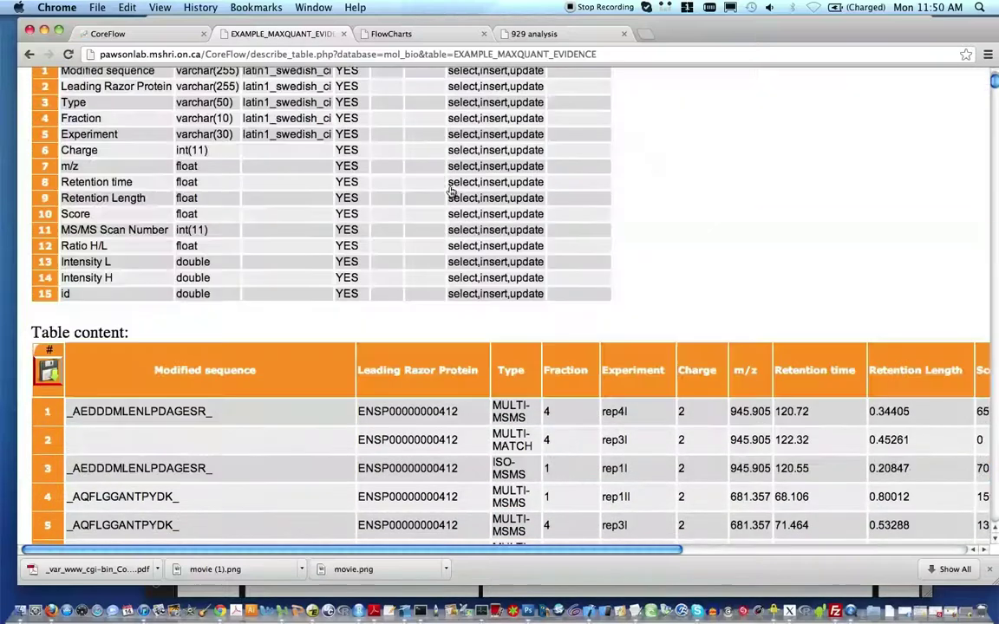
pyautogui.click(427, 377)
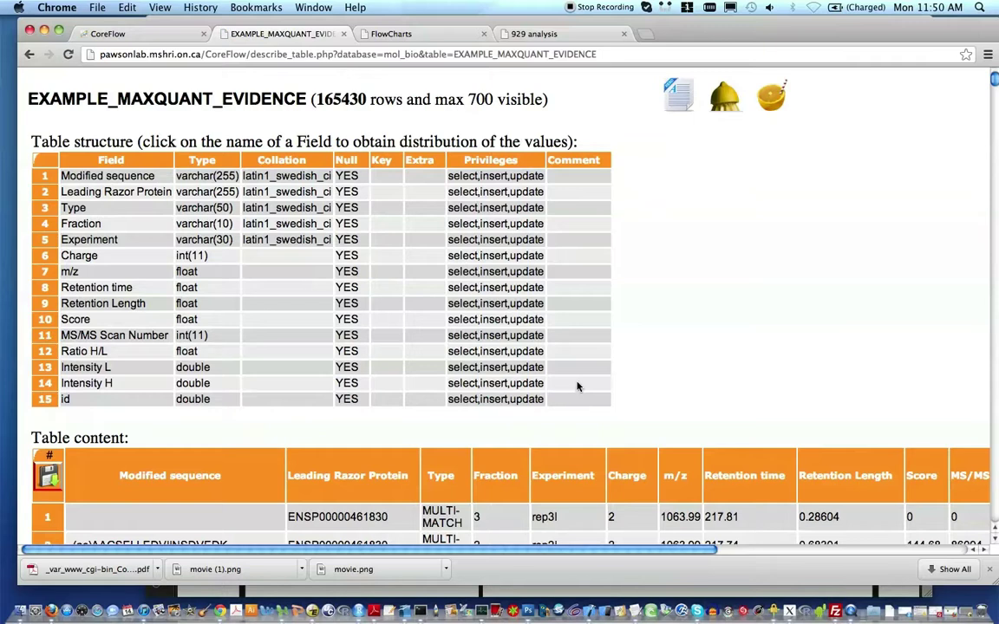
pyautogui.scroll(-3, 568, 386)
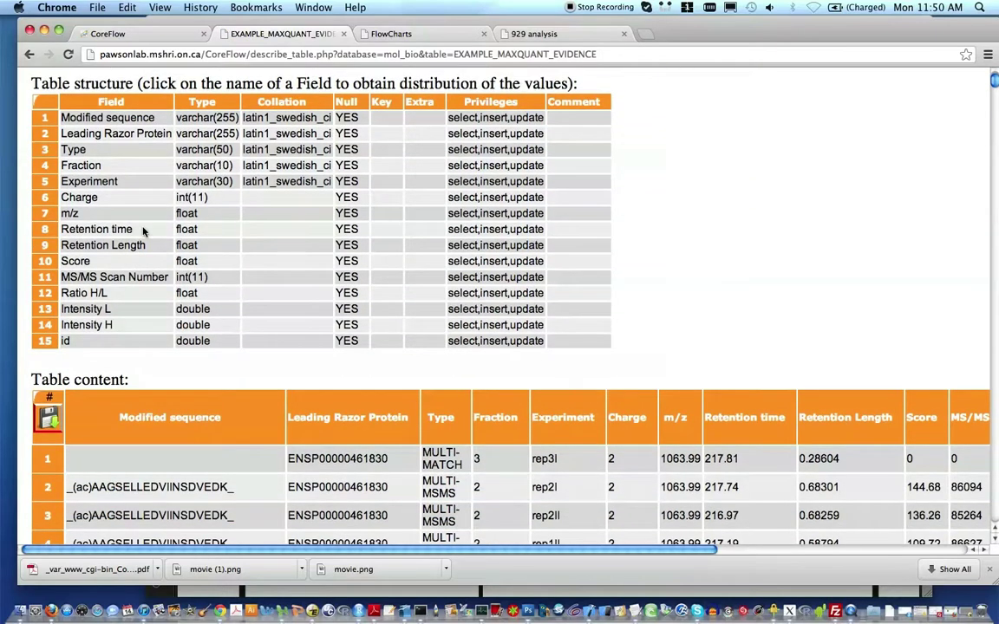
# Step: Inspect the distribution of distinct values in the Charge field, close the details, and return to the database table list
pyautogui.click(83, 199)
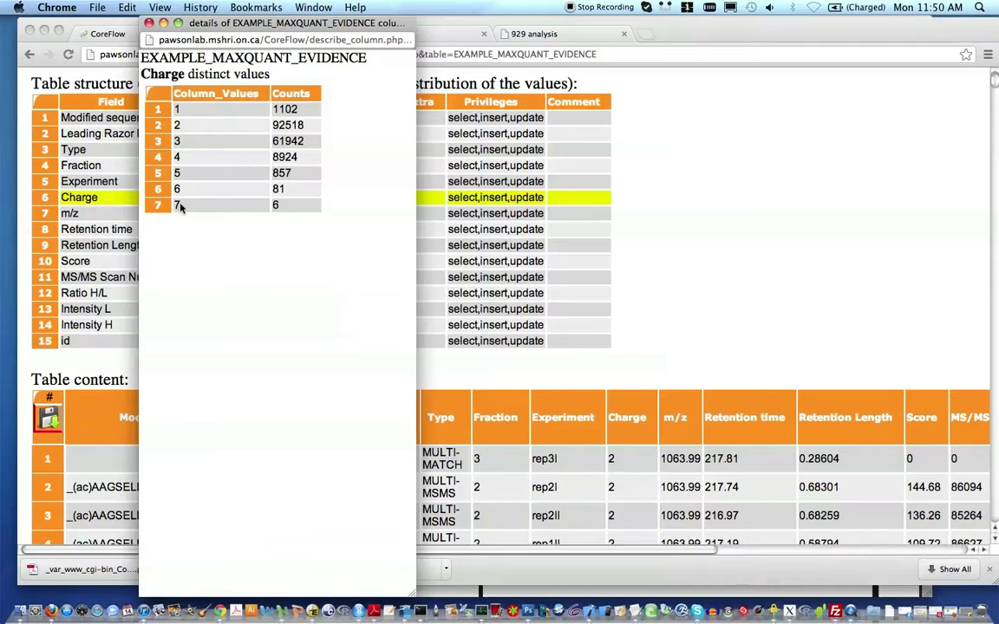
pyautogui.click(149, 23)
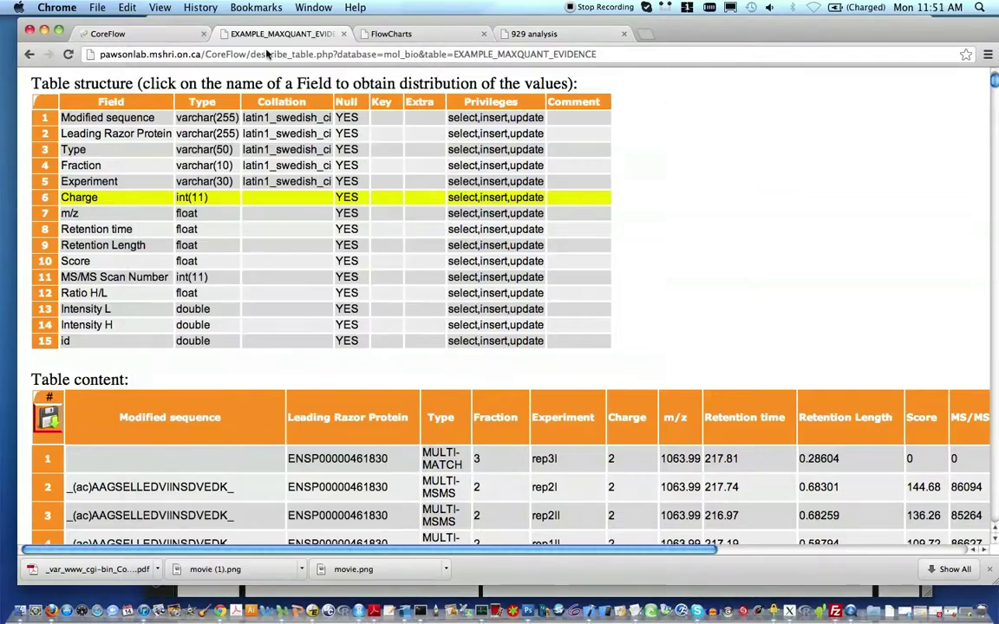
pyautogui.click(134, 35)
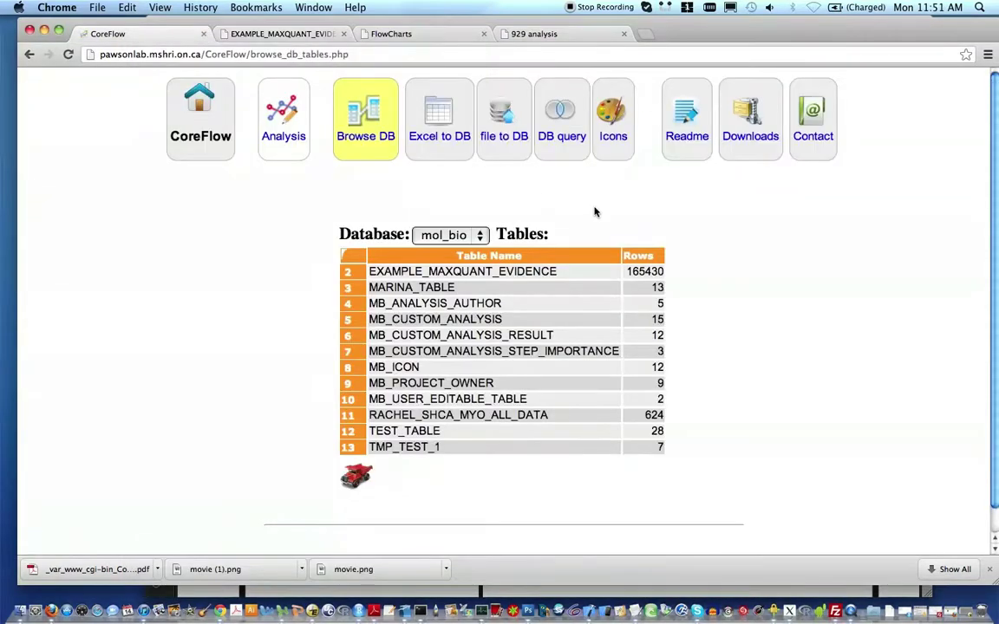